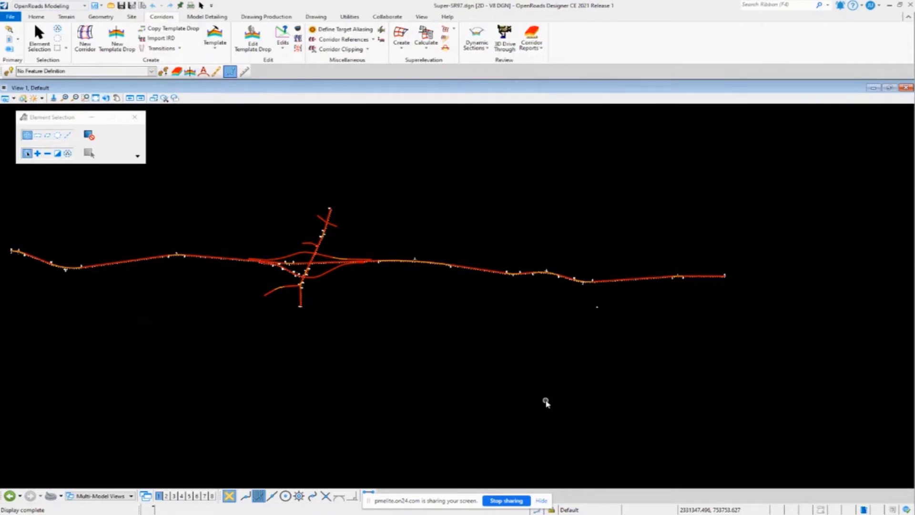
Examine the Route97 baseline alignment and its interchange in the plan view.
{"action": "mouse_move", "coordinate": [476, 269]}
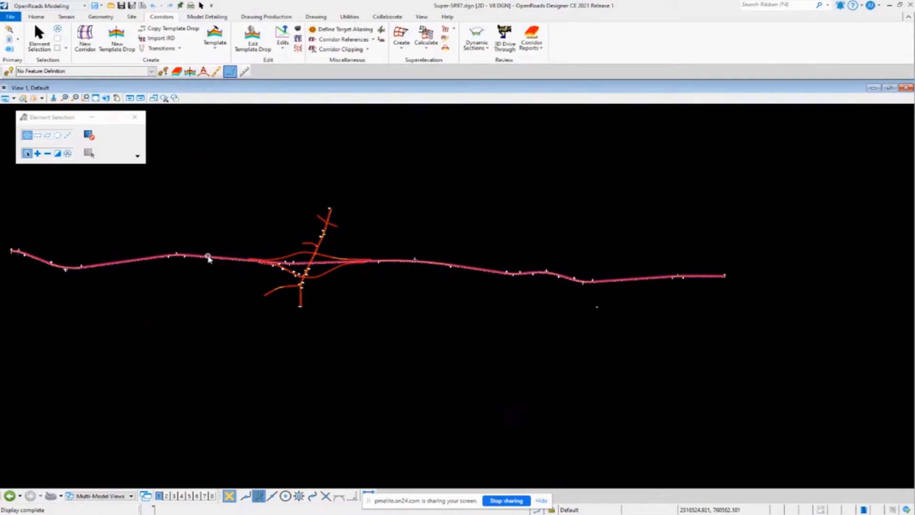
{"action": "mouse_move", "coordinate": [208, 258]}
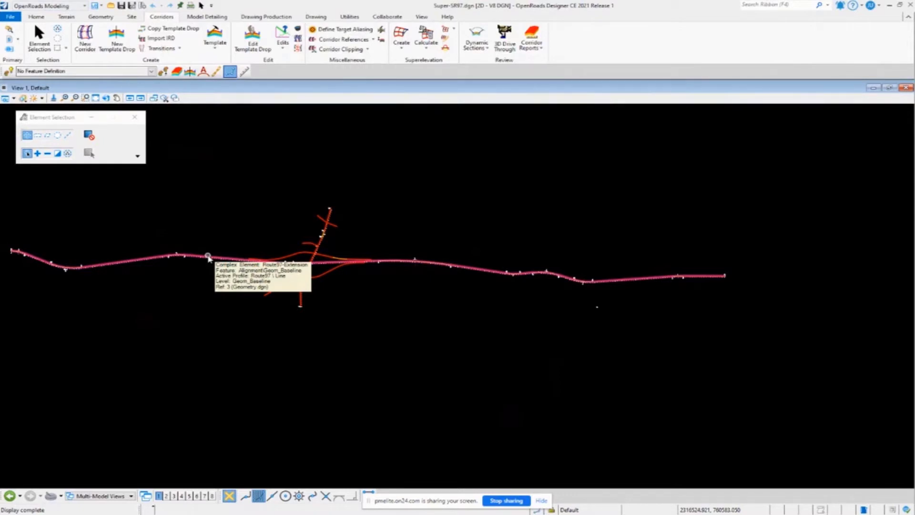
{"action": "scroll", "coordinate": [208, 258], "scroll_direction": "up", "scroll_amount": 1}
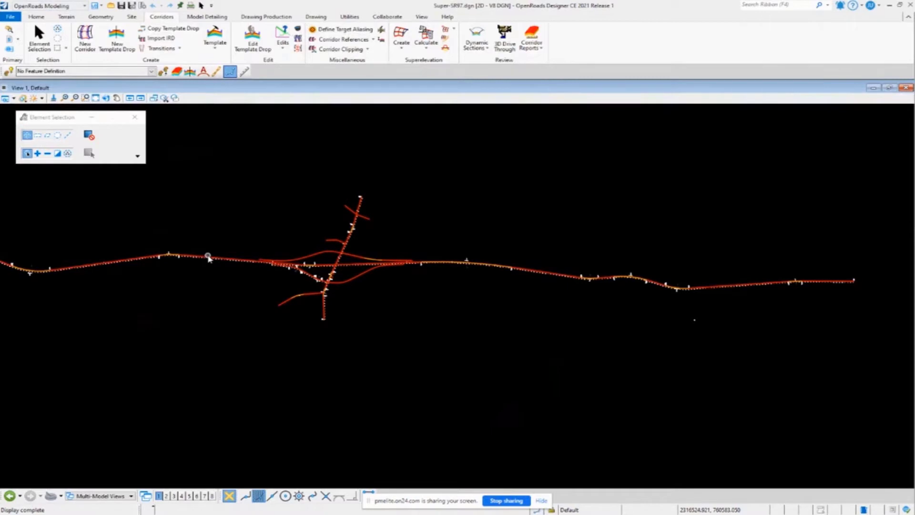
{"action": "scroll", "coordinate": [208, 258], "scroll_direction": "up", "scroll_amount": 1}
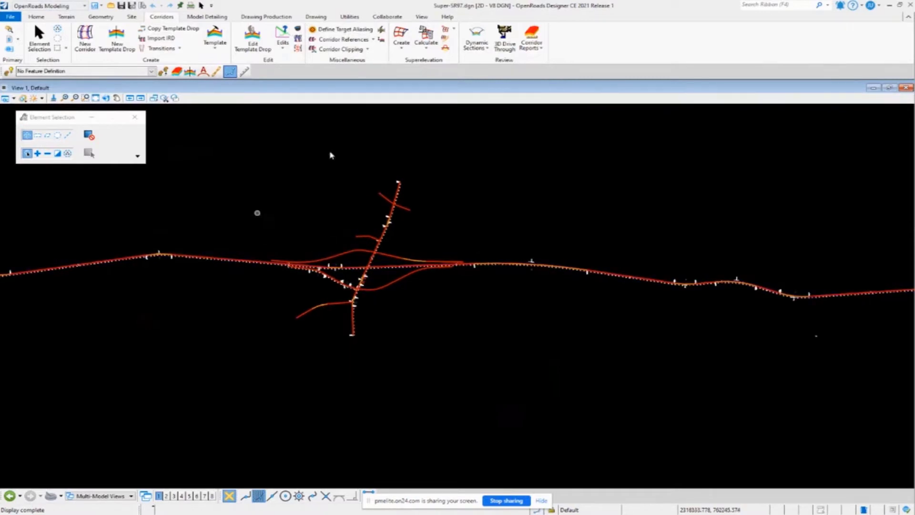
Review the attached reference files, highlighting Geometry.dgn, and close the references list.
{"action": "mouse_move", "coordinate": [430, 1]}
{"action": "left_mouse_down"}
{"action": "mouse_move", "coordinate": [441, 14]}
{"action": "mouse_move", "coordinate": [476, 13]}
{"action": "left_mouse_up"}
{"action": "left_click", "coordinate": [37, 18]}
{"action": "left_click_drag", "start_coordinate": [191, 22], "coordinate": [216, 55]}
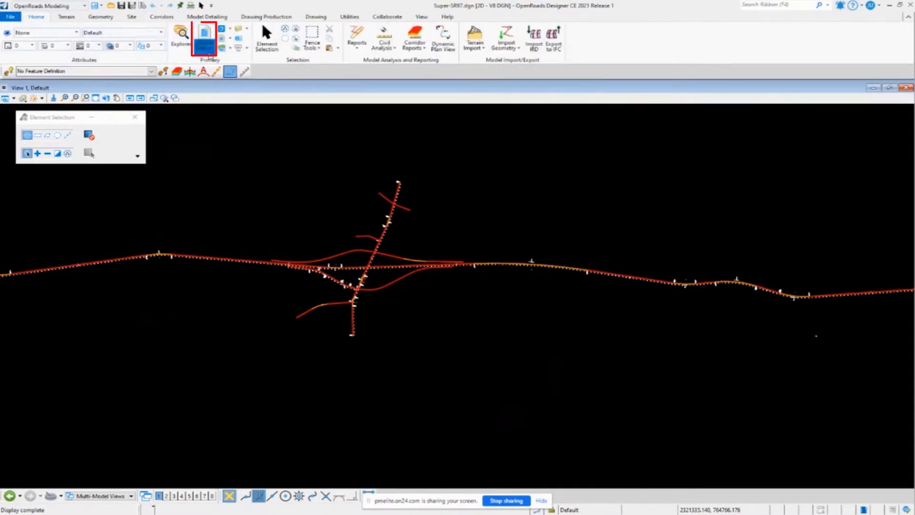
{"action": "left_click", "coordinate": [208, 53]}
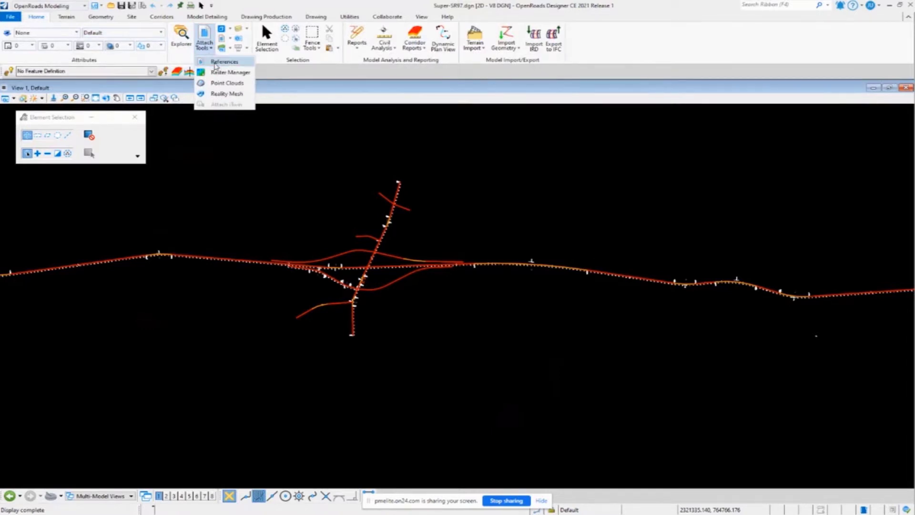
{"action": "left_click", "coordinate": [215, 63]}
{"action": "left_click", "coordinate": [167, 254]}
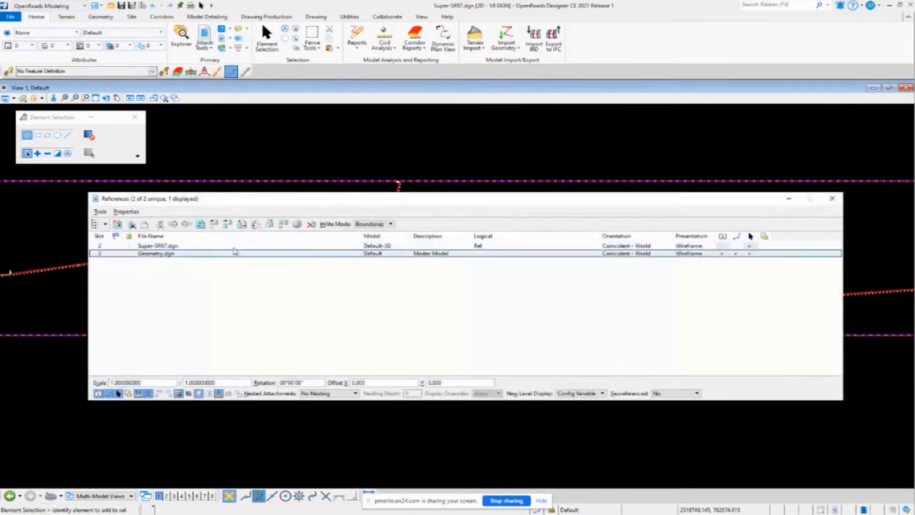
{"action": "left_click", "coordinate": [832, 198]}
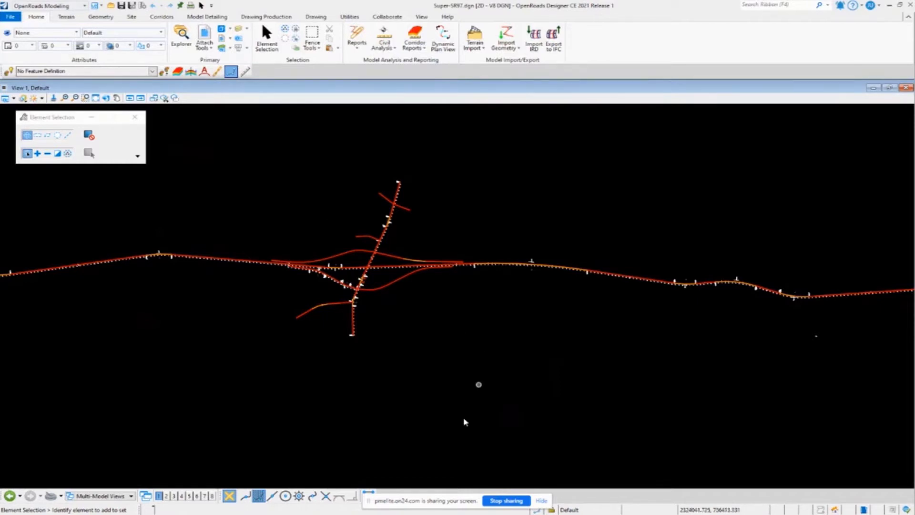
{"action": "key", "text": "alt+Tab"}
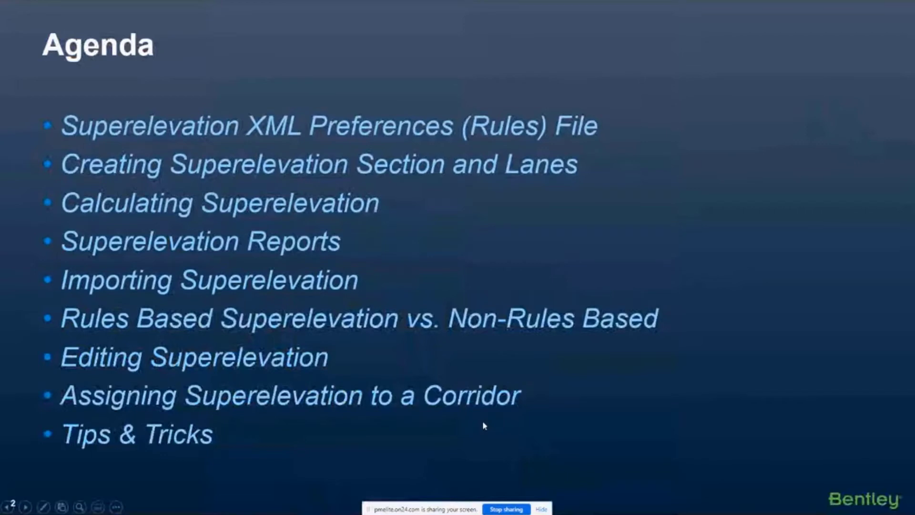
{"action": "key", "text": "Right"}
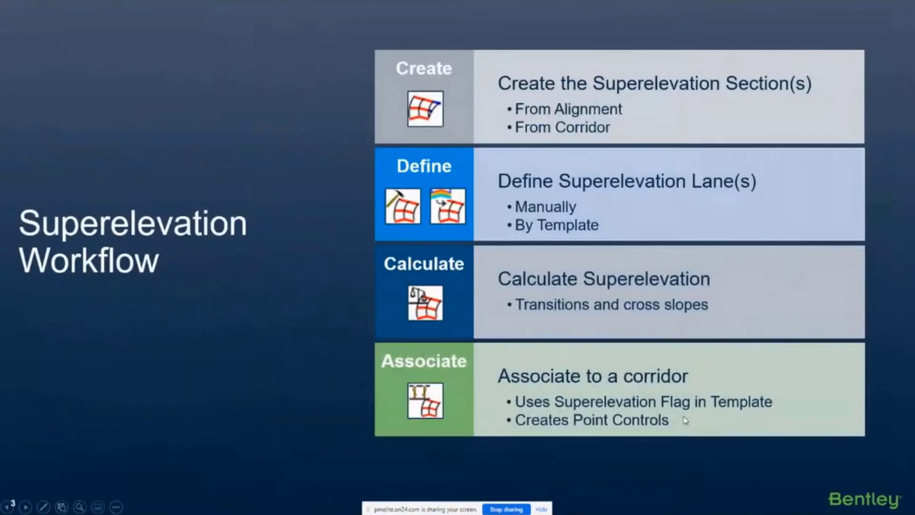
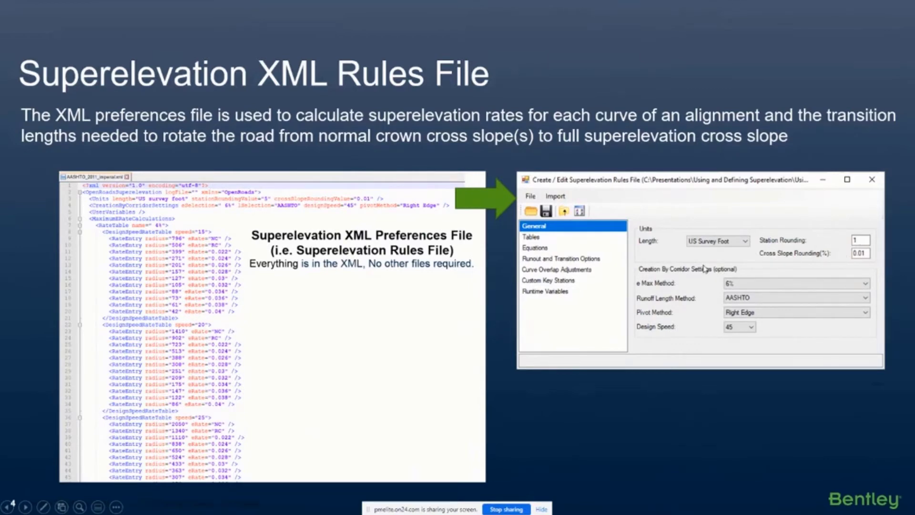
{"action": "left_click", "coordinate": [641, 344]}
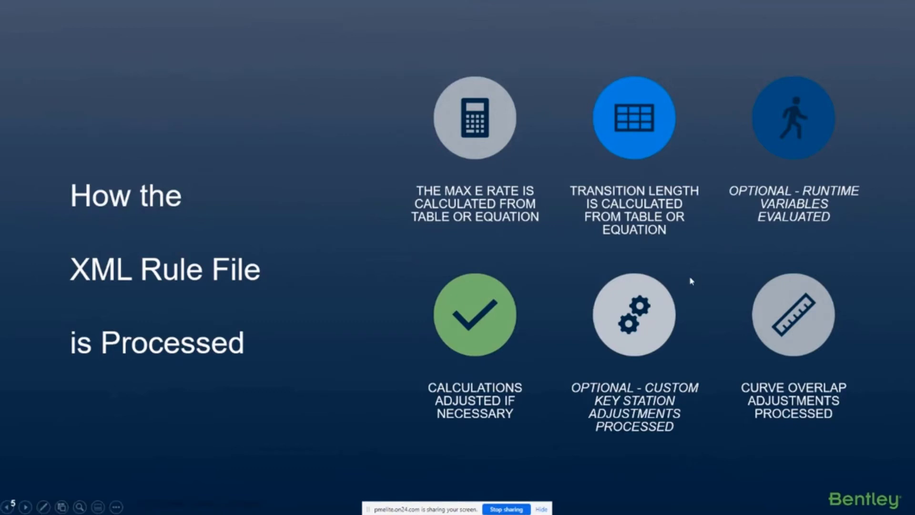
{"action": "key", "text": "Right"}
{"action": "key", "text": "Left"}
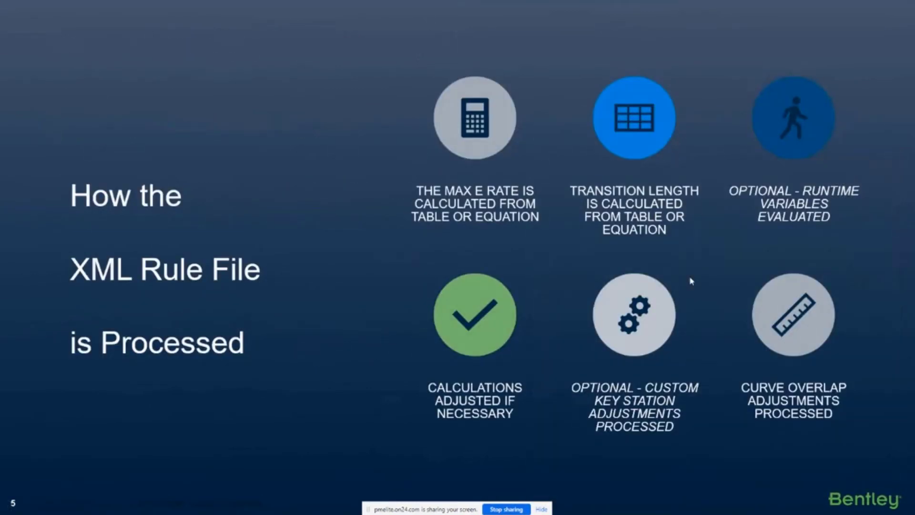
Switch back to OpenRoads Designer, open the superelevation rule file editor and widen it to show the general unit and rounding settings.
{"action": "key", "text": "alt+Tab"}
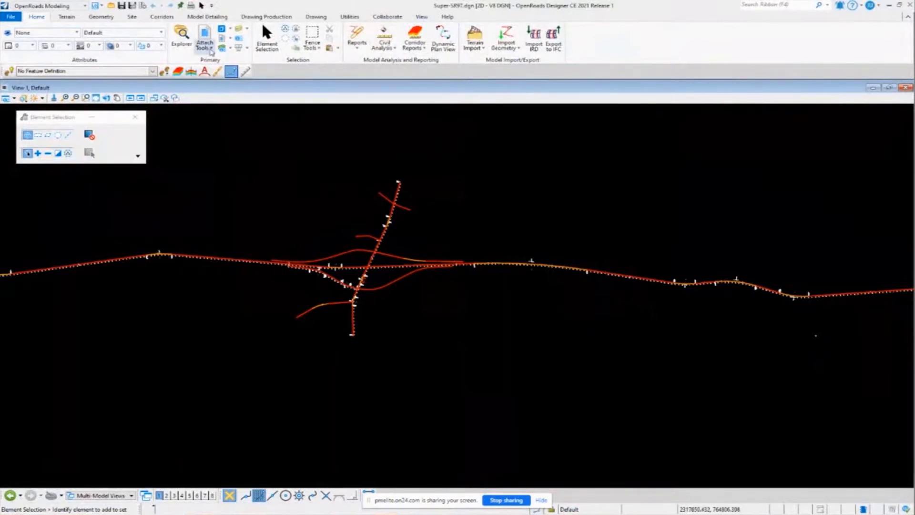
{"action": "left_click", "coordinate": [162, 18]}
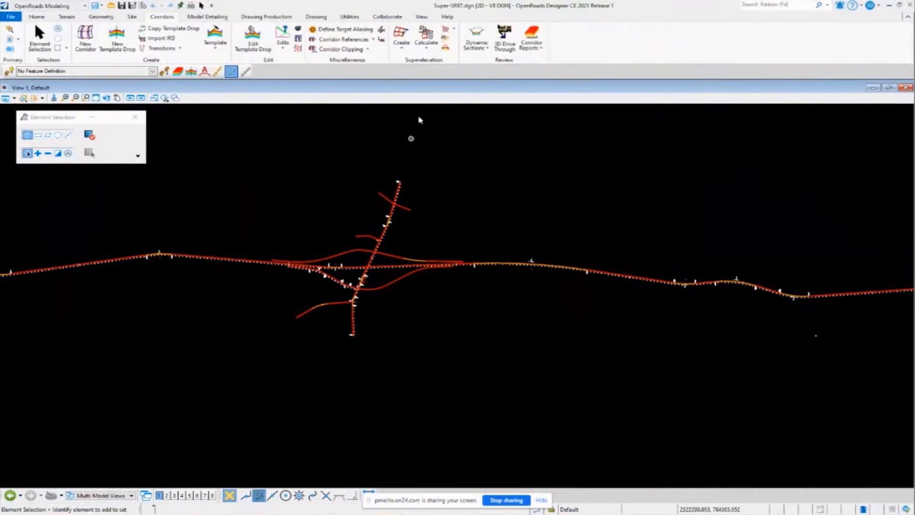
{"action": "left_click", "coordinate": [434, 50]}
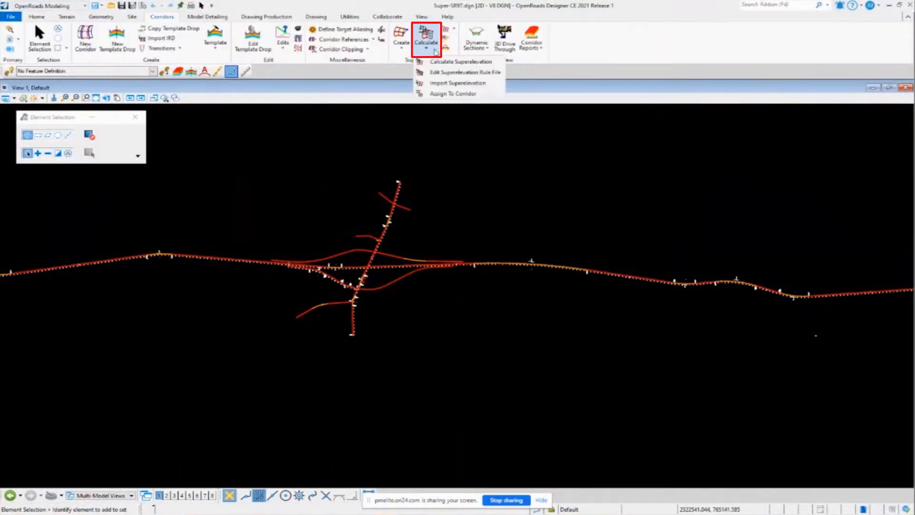
{"action": "left_click", "coordinate": [450, 72]}
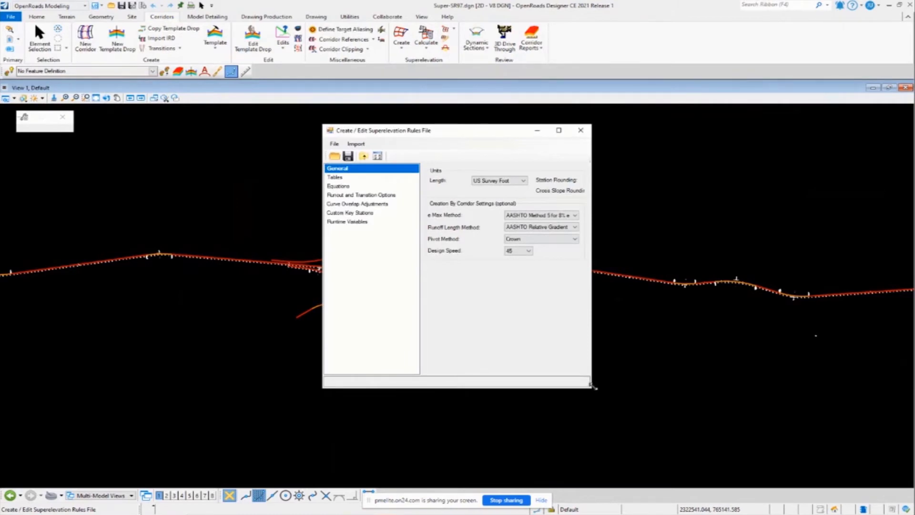
{"action": "left_click_drag", "start_coordinate": [594, 387], "coordinate": [720, 327]}
{"action": "left_click_drag", "start_coordinate": [511, 135], "coordinate": [395, 148]}
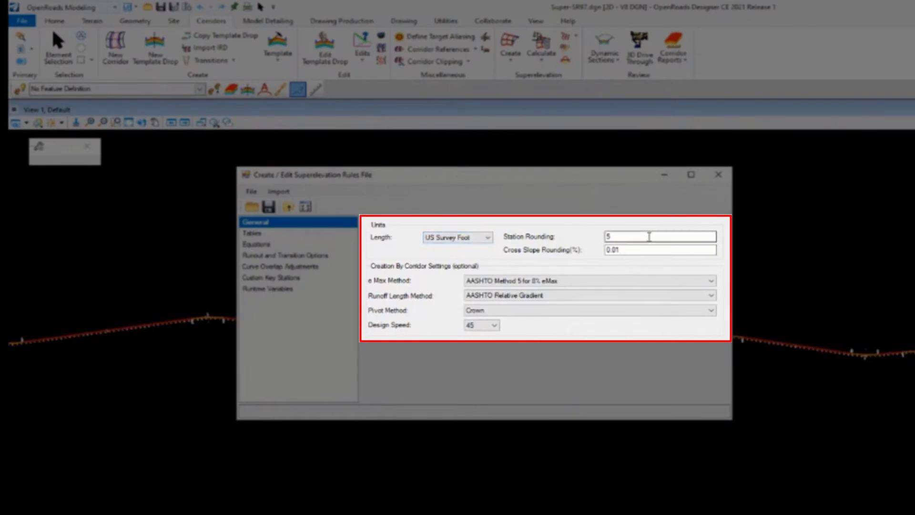
{"action": "left_click", "coordinate": [653, 237]}
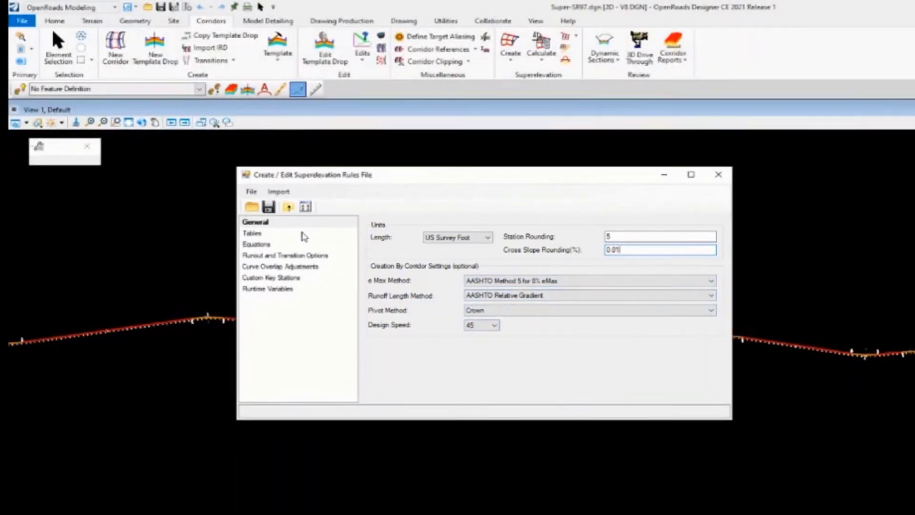
Examine the names and design speeds offered for rate tables, and the design speeds and rotated lanes offered for transition tables.
{"action": "left_click", "coordinate": [296, 234]}
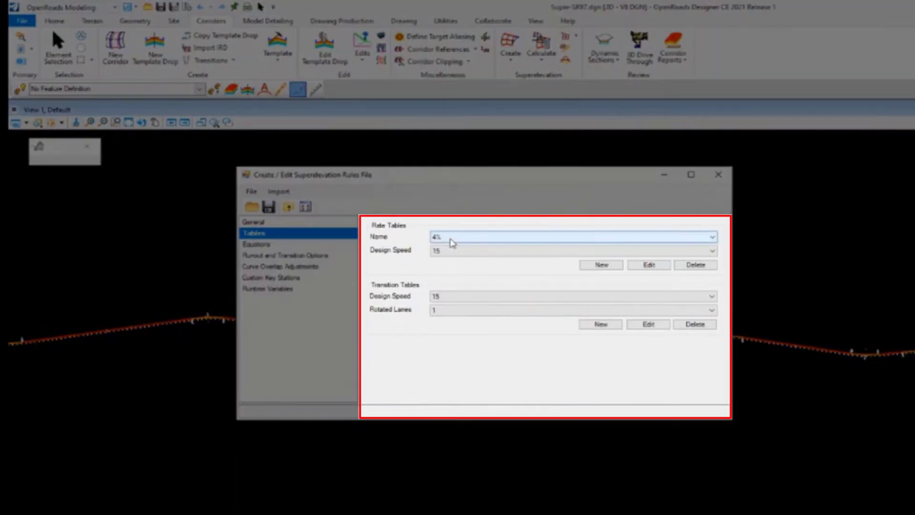
{"action": "left_click", "coordinate": [453, 242]}
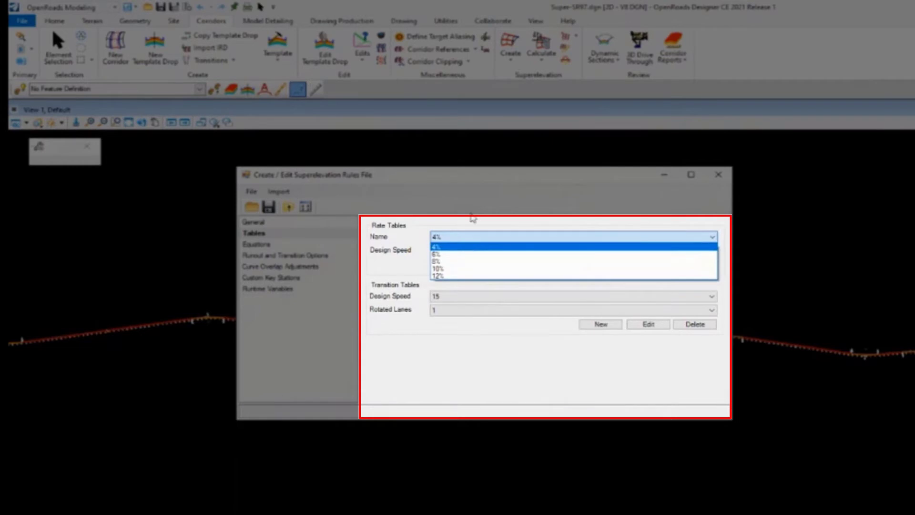
{"action": "left_click", "coordinate": [470, 247]}
{"action": "left_click", "coordinate": [468, 251]}
{"action": "left_click", "coordinate": [483, 217]}
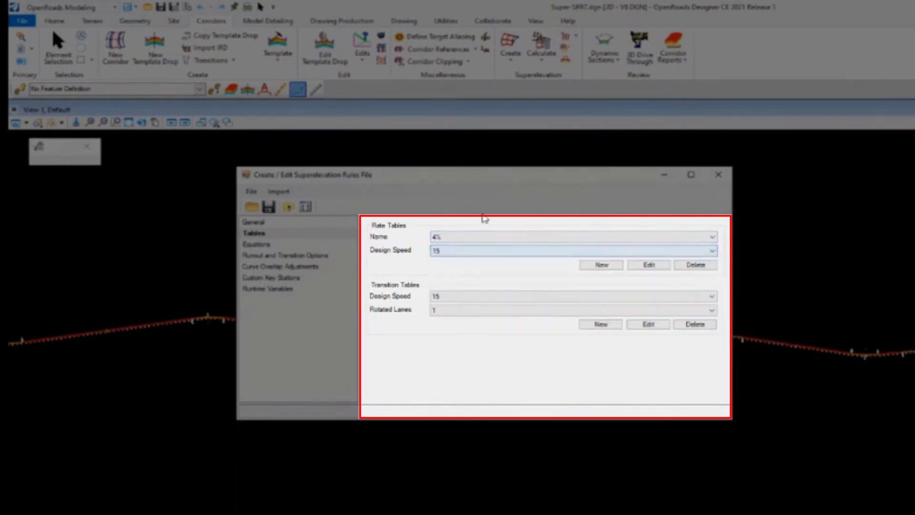
{"action": "left_click", "coordinate": [462, 300]}
{"action": "left_click", "coordinate": [465, 280]}
{"action": "left_click", "coordinate": [468, 311]}
{"action": "left_click", "coordinate": [482, 277]}
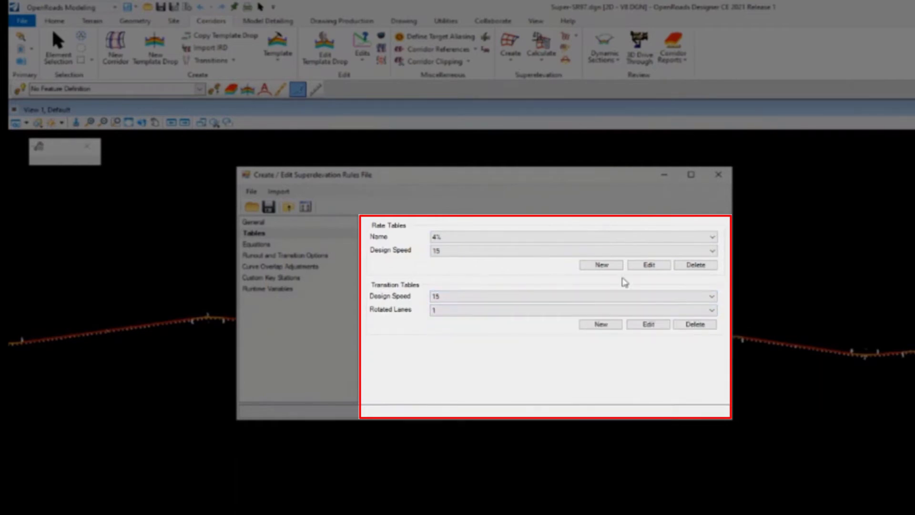
Inspect the 4% rate table and the one-lane transition table for design speed 15, closing each without saving.
{"action": "left_click", "coordinate": [646, 266]}
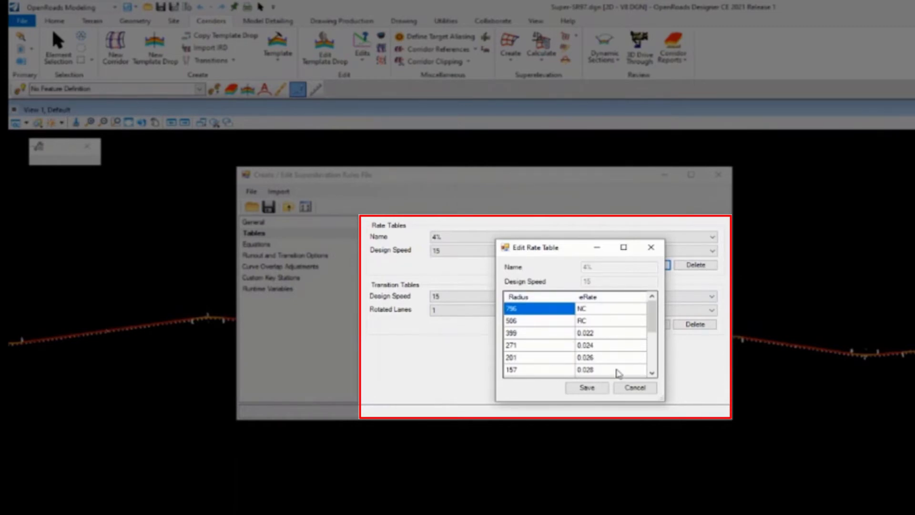
{"action": "left_click", "coordinate": [636, 389]}
{"action": "left_click", "coordinate": [645, 325]}
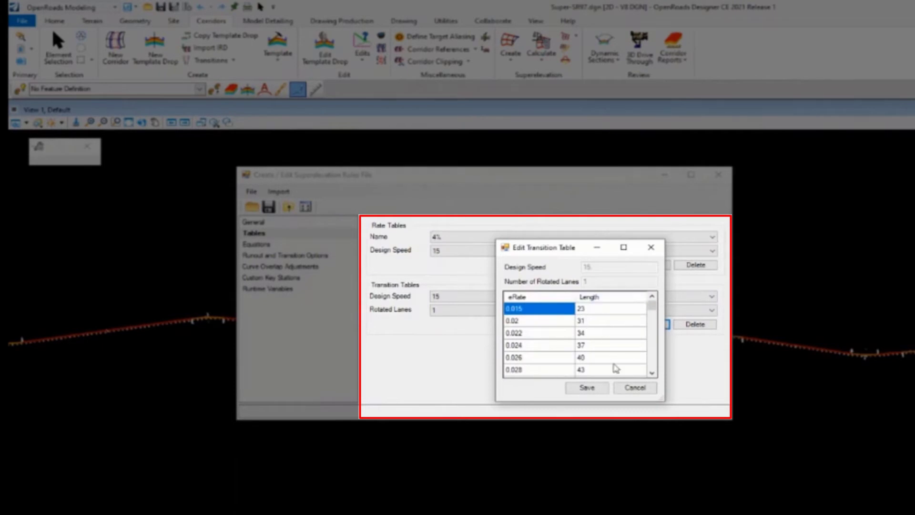
{"action": "left_click", "coordinate": [637, 389]}
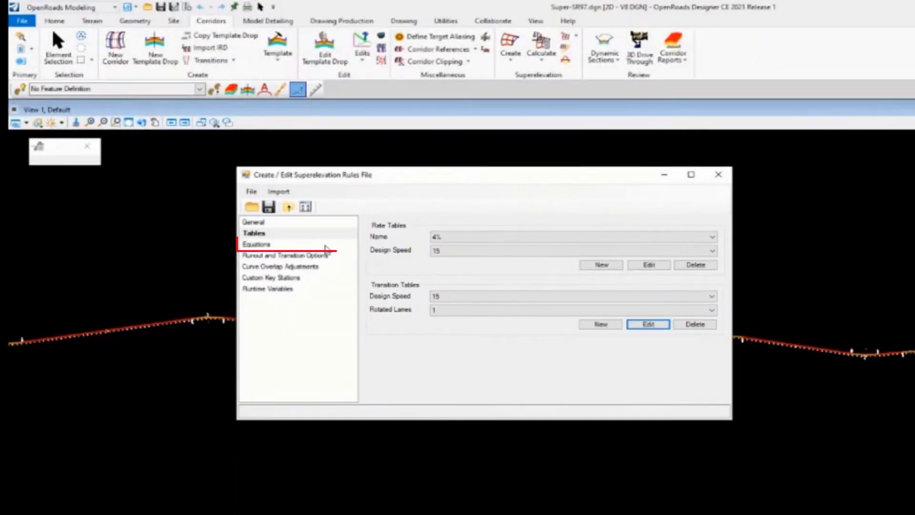
Browse the rate and transition equations, choosing AASHTO Method 5 for 8% eMax and AASHTO Relative Gradient.
{"action": "left_click", "coordinate": [325, 247]}
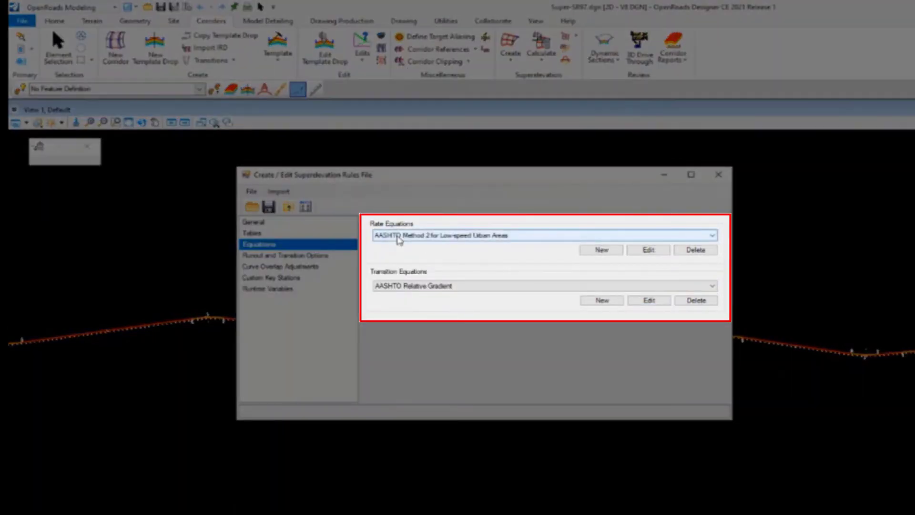
{"action": "left_click", "coordinate": [405, 235]}
{"action": "left_click", "coordinate": [412, 254]}
{"action": "left_click", "coordinate": [423, 287]}
{"action": "left_click", "coordinate": [423, 305]}
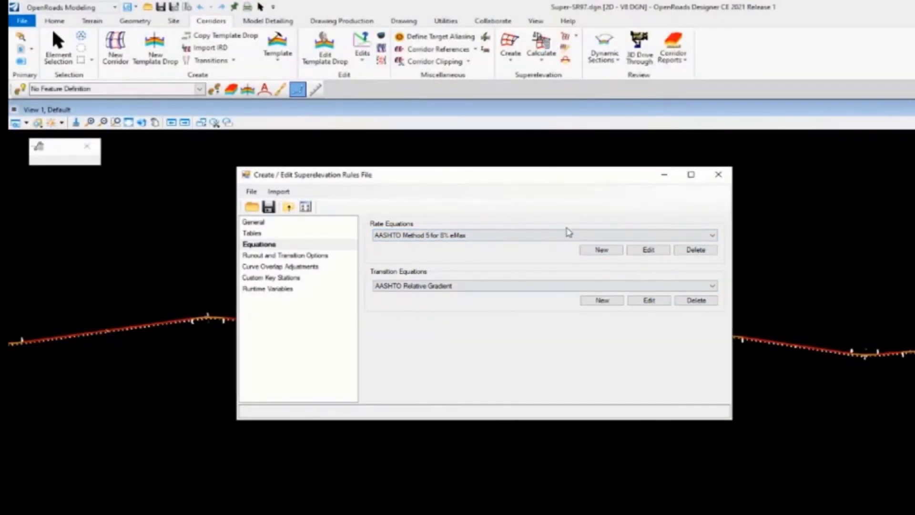
Review the runout and transition options, including the available transition types and the Percent on Tangent value.
{"action": "left_click", "coordinate": [312, 257]}
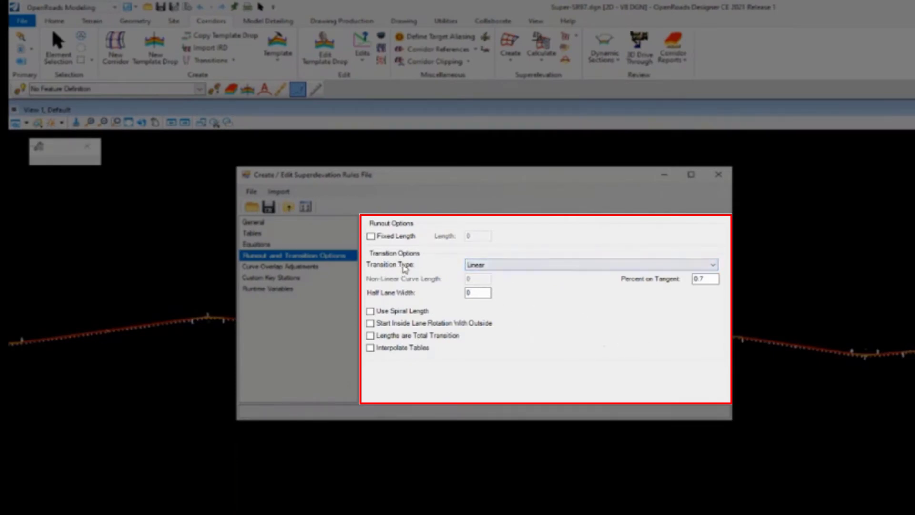
{"action": "left_click", "coordinate": [511, 270]}
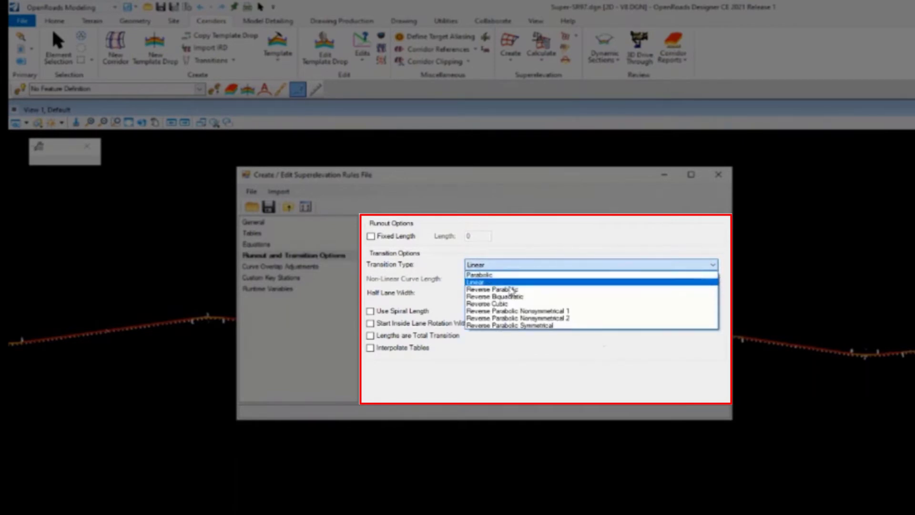
{"action": "left_click", "coordinate": [569, 239]}
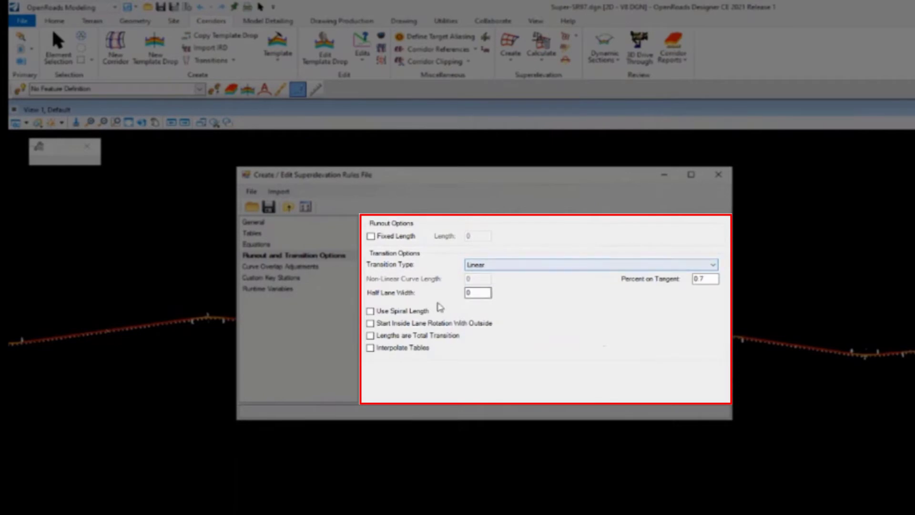
{"action": "left_click", "coordinate": [711, 282]}
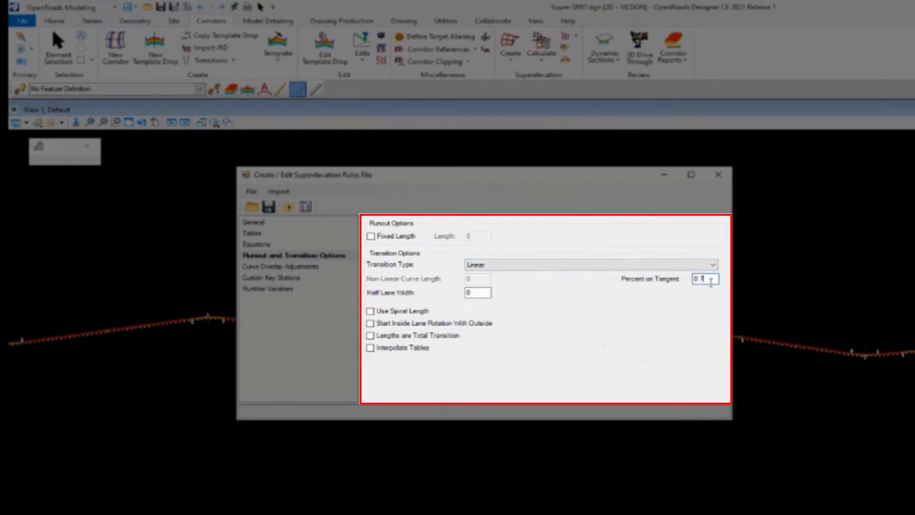
{"action": "left_click_drag", "start_coordinate": [703, 279], "coordinate": [683, 279]}
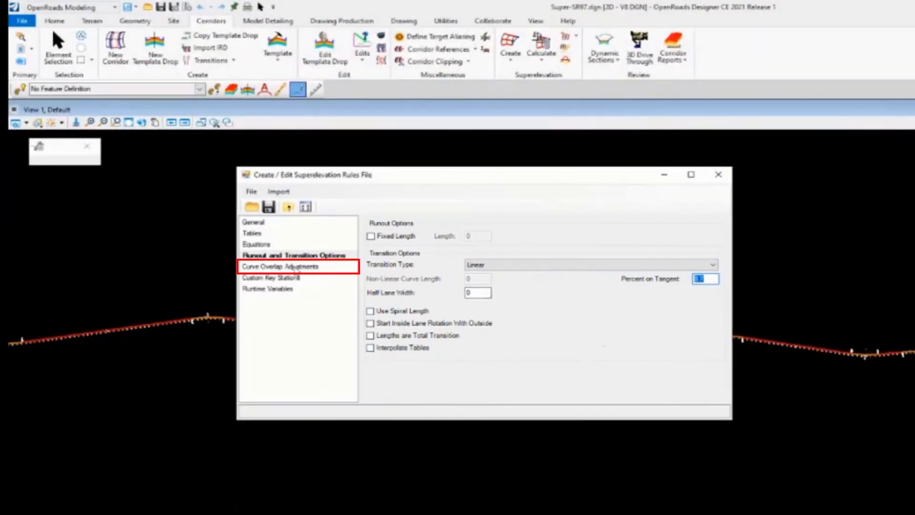
Review the rule file's curve overlap adjustments and custom key station equations.
{"action": "left_click", "coordinate": [296, 266]}
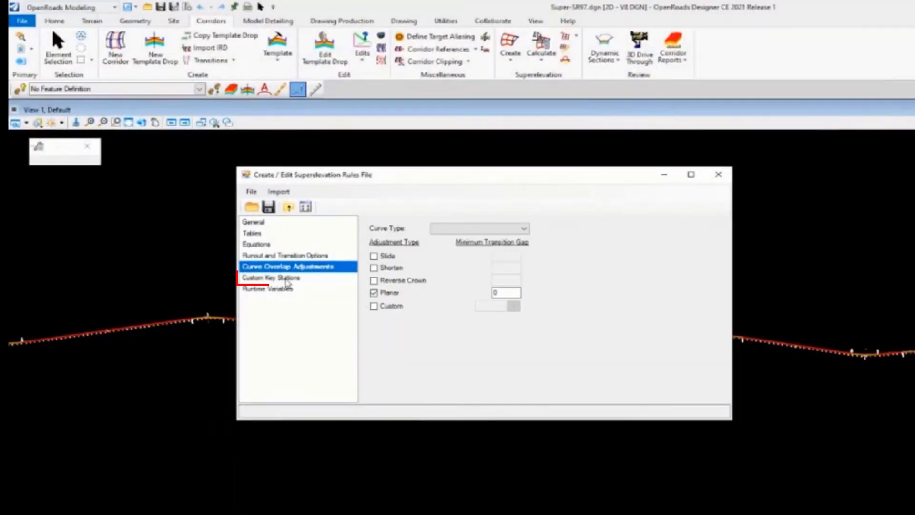
{"action": "left_click", "coordinate": [281, 278]}
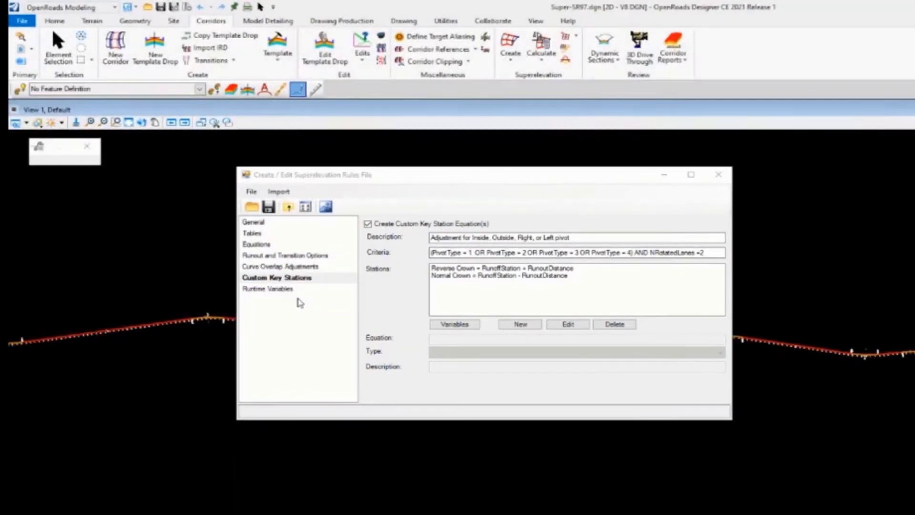
Check the runtime variables settings, and open the AASHTO_2011_imperial.xml superelevation rules file.
{"action": "left_click", "coordinate": [292, 289]}
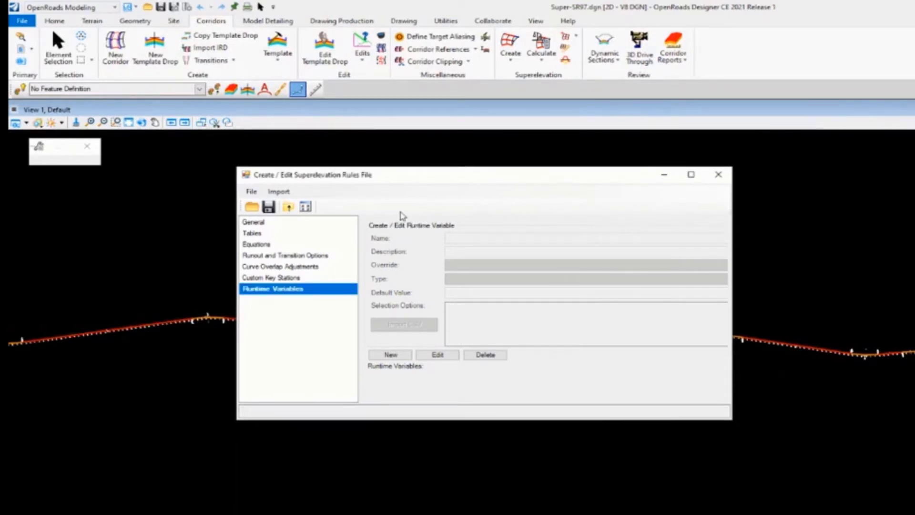
{"action": "left_click", "coordinate": [253, 207]}
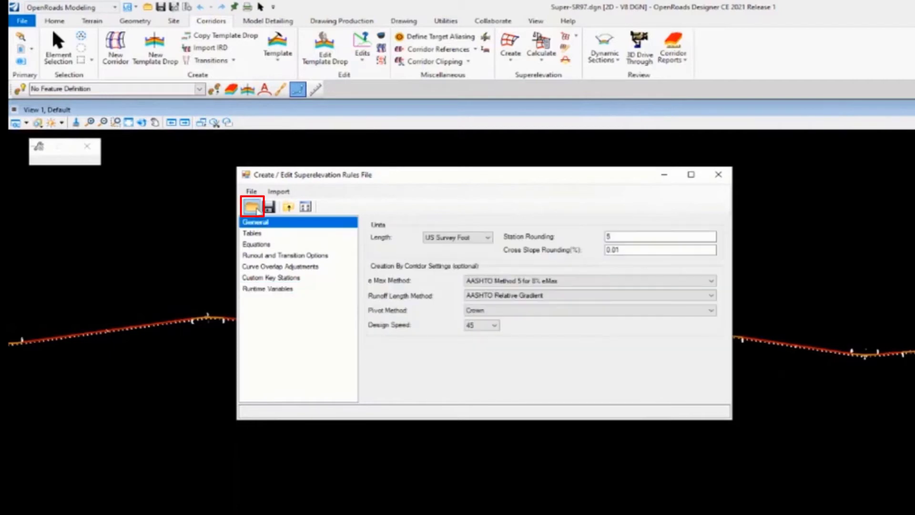
{"action": "left_click", "coordinate": [253, 207]}
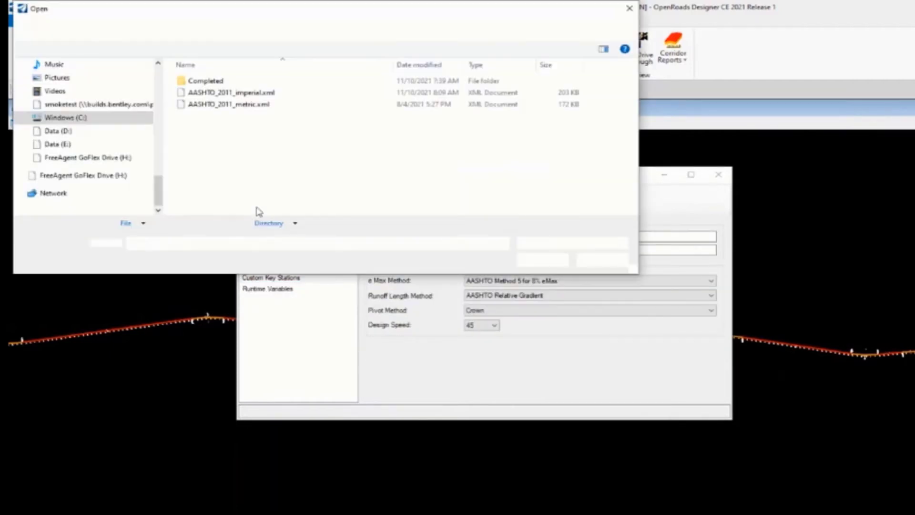
{"action": "left_click", "coordinate": [274, 93]}
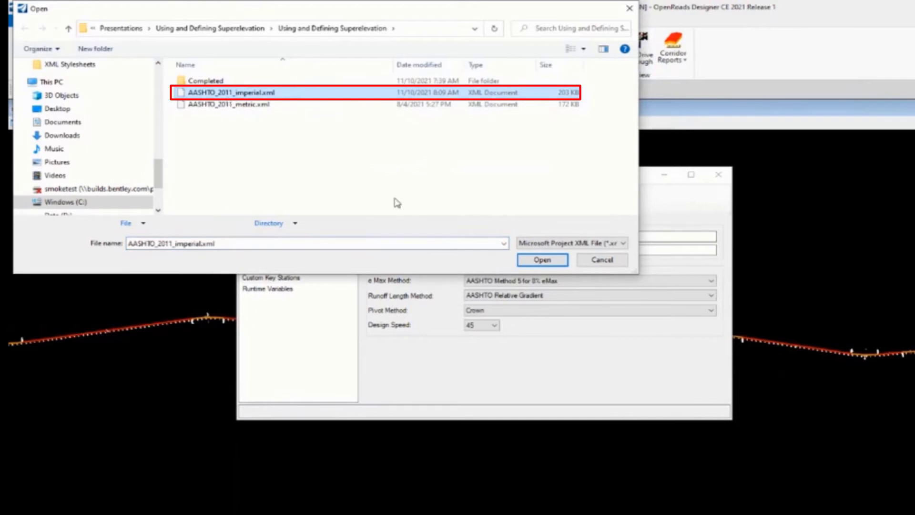
{"action": "left_click", "coordinate": [543, 260]}
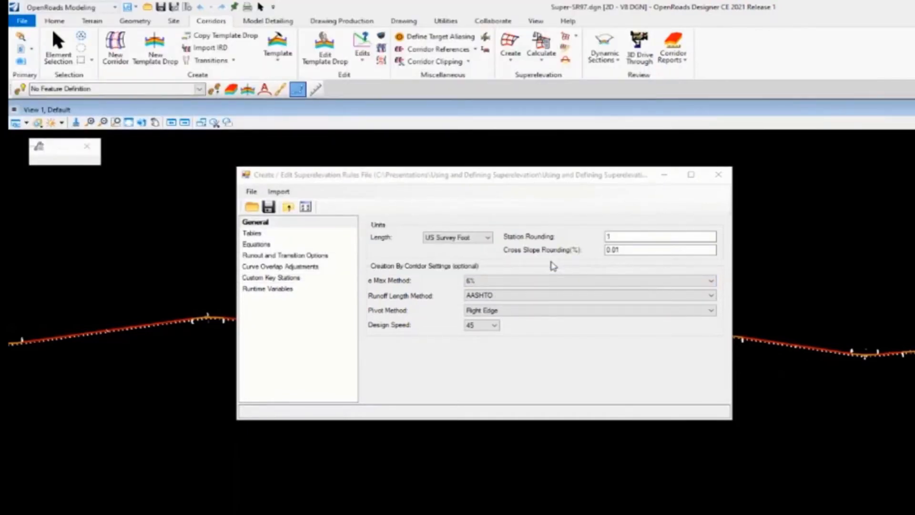
Review the opened AASHTO imperial rules file's tables, equations, runout and transition options, curve overlap adjustments and general settings.
{"action": "left_click", "coordinate": [266, 235]}
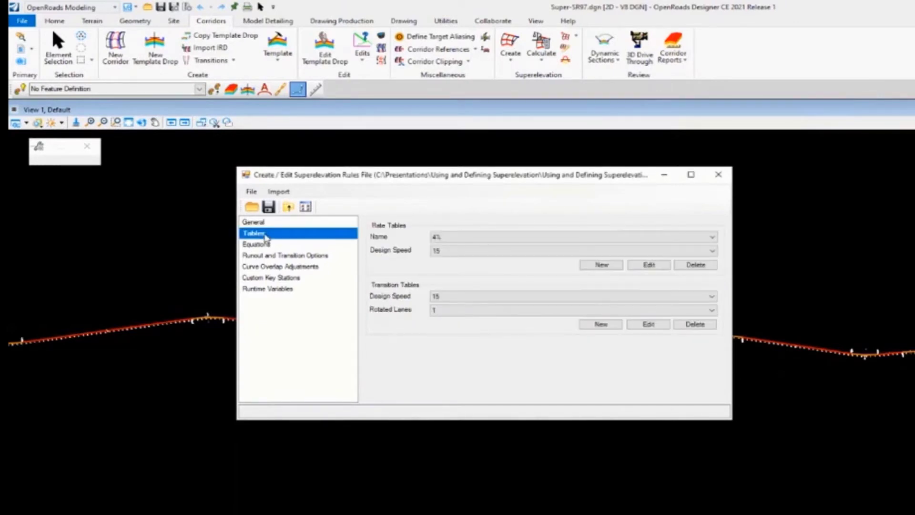
{"action": "left_click", "coordinate": [270, 246]}
{"action": "left_click", "coordinate": [275, 256]}
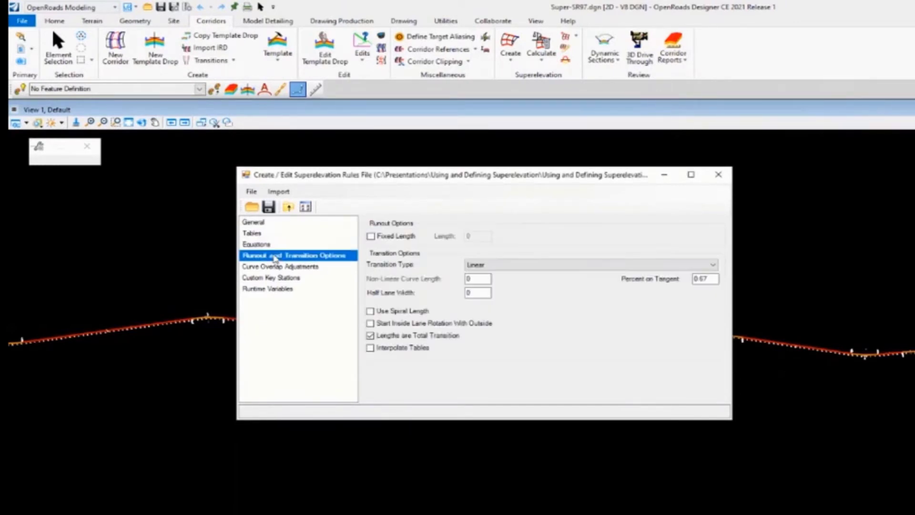
{"action": "left_click", "coordinate": [282, 266]}
{"action": "left_click", "coordinate": [281, 244]}
{"action": "left_click", "coordinate": [281, 233]}
{"action": "left_click", "coordinate": [281, 225]}
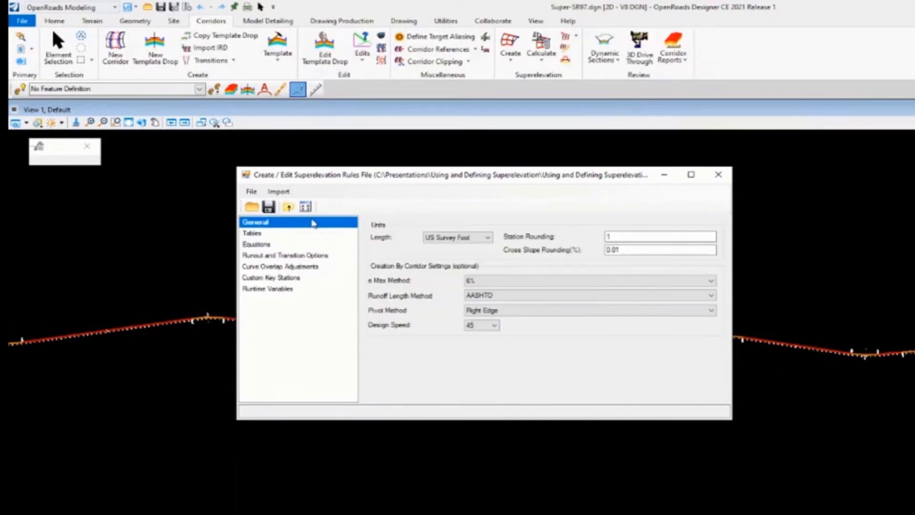
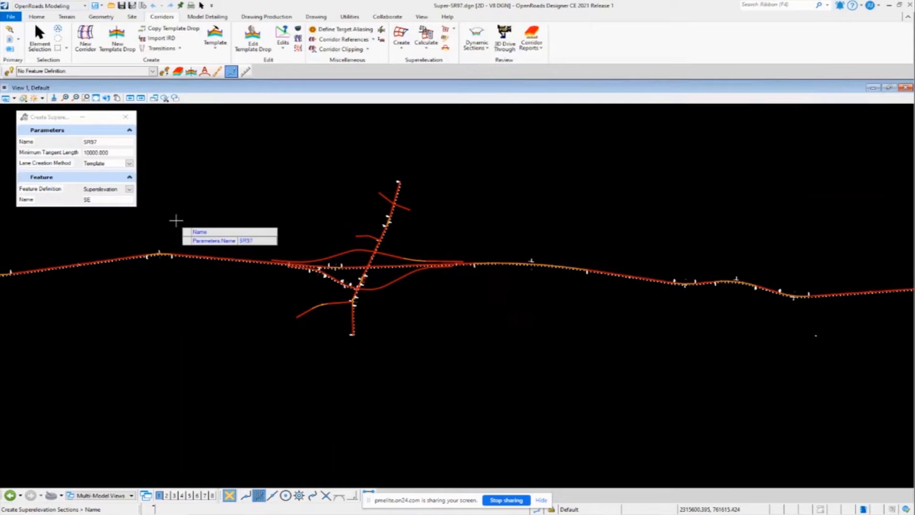
Begin superelevation sections named SR97 on the Route97-Extension alignment, with the start station set to 538+00.
{"action": "left_click", "coordinate": [275, 196]}
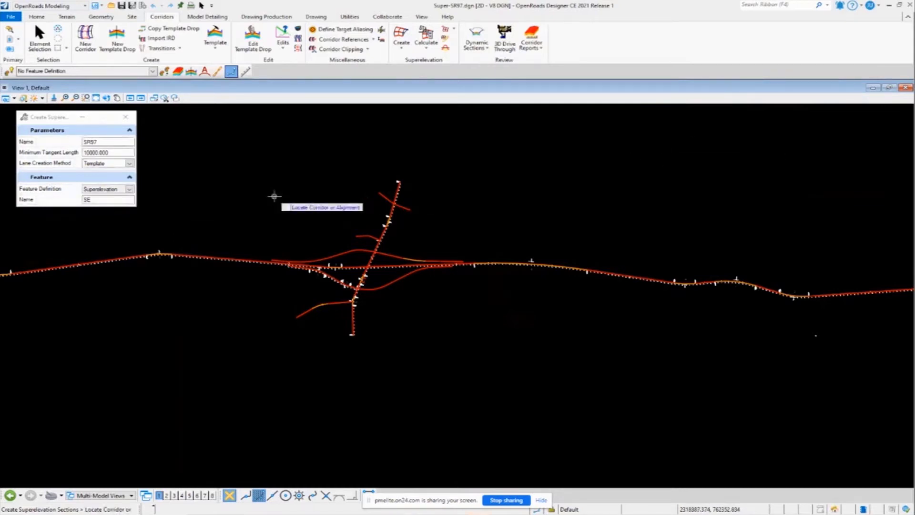
{"action": "left_click", "coordinate": [208, 254]}
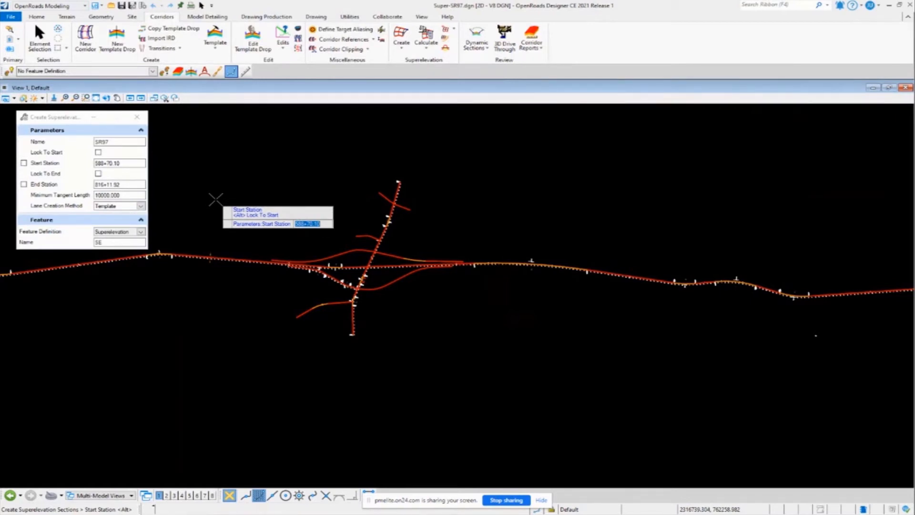
{"action": "type", "text": "538+0"}
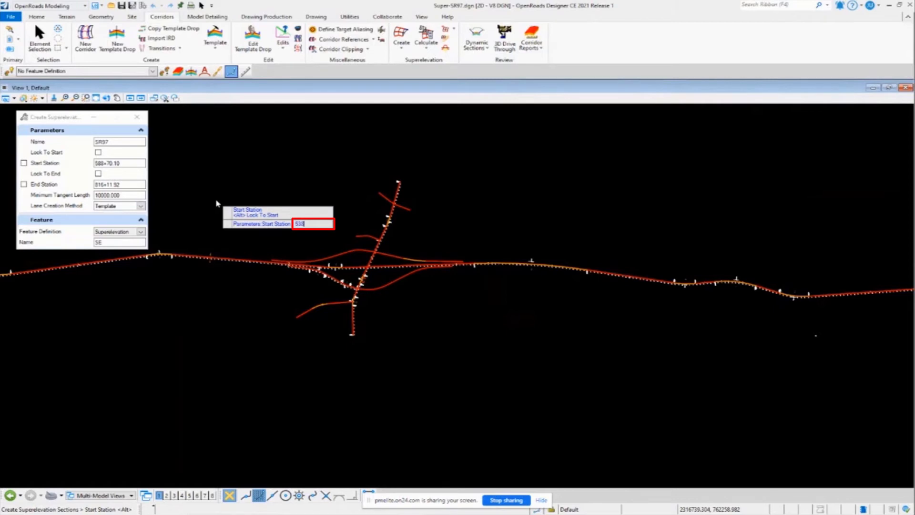
{"action": "key", "text": "Return"}
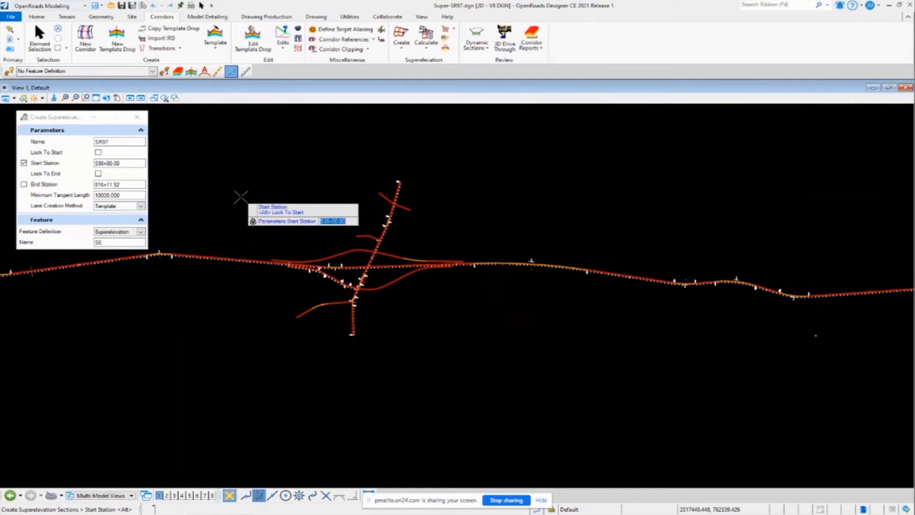
{"action": "left_click", "coordinate": [241, 196]}
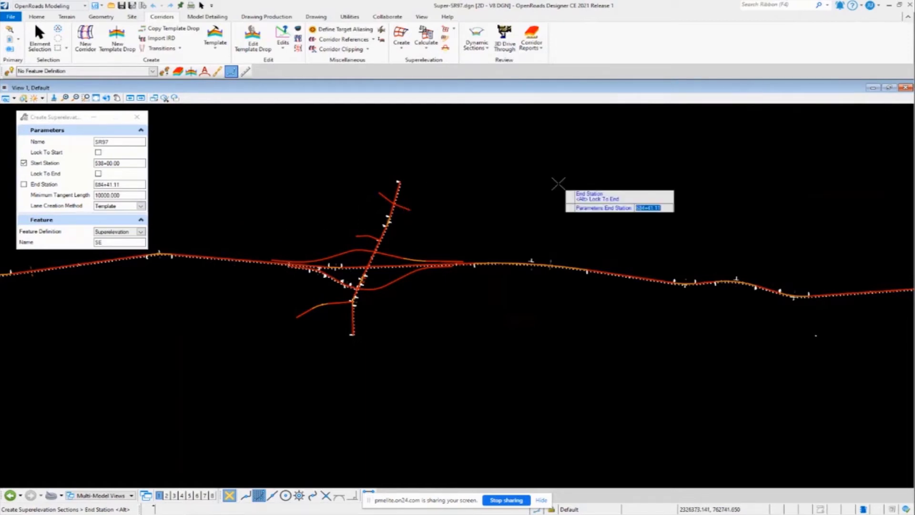
Lock the sections' end station to the alignment end, accepting a 10000 minimum tangent length and Template lane creation.
{"action": "key", "text": "alt"}
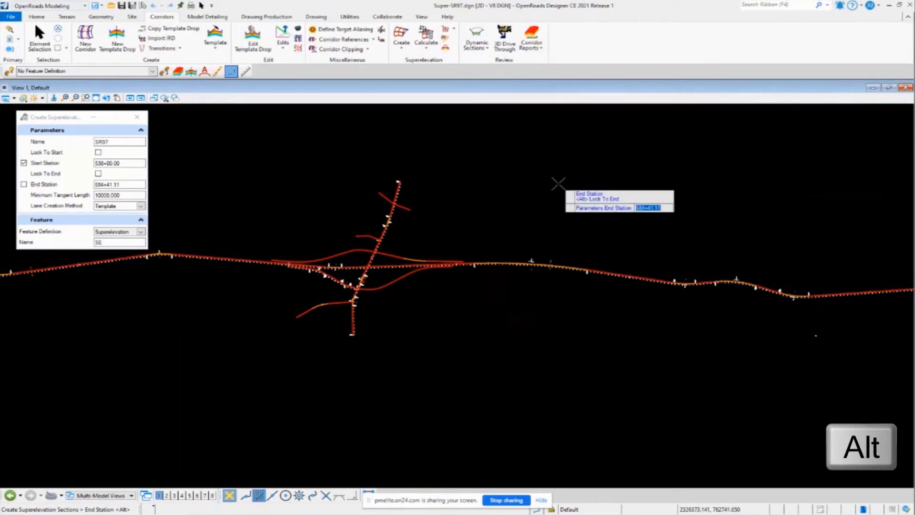
{"action": "left_click", "coordinate": [558, 184]}
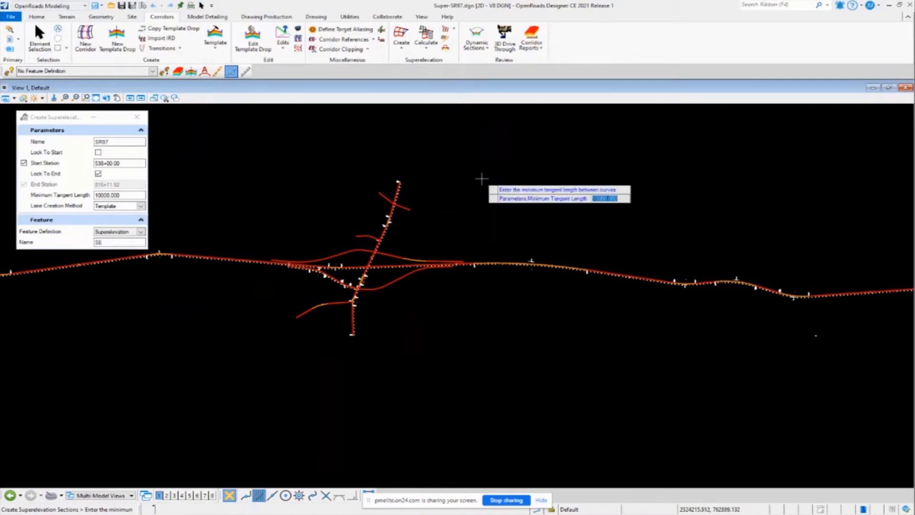
{"action": "key", "text": "Return"}
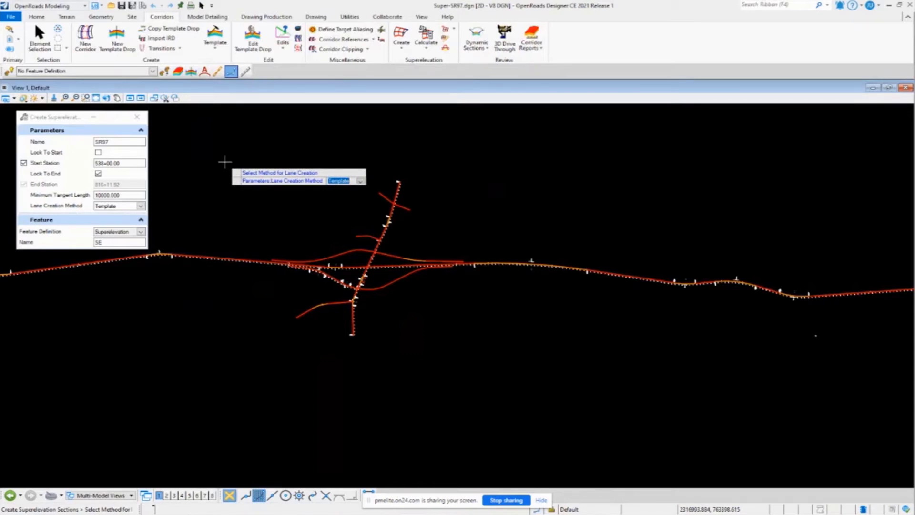
{"action": "left_click", "coordinate": [225, 163]}
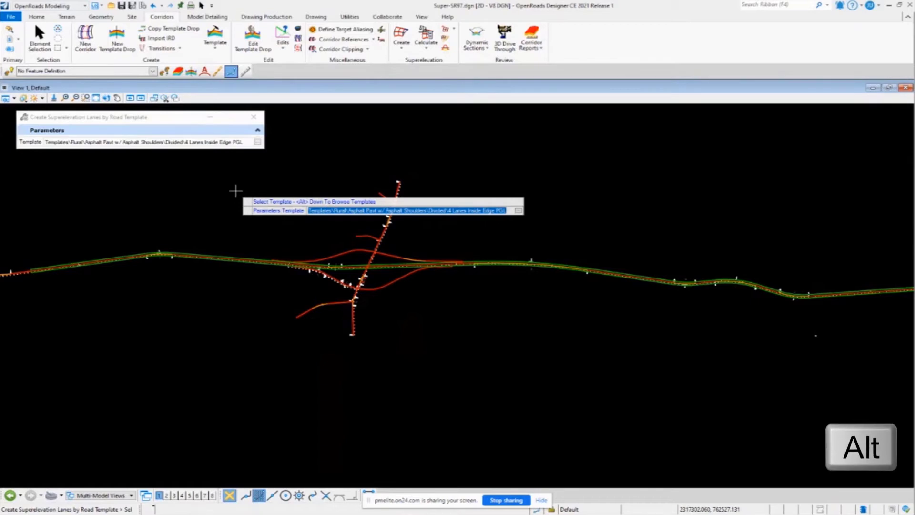
Create the superelevation lanes from the rural divided asphalt template 4 Lanes Inside Edge PGL, and end the command.
{"action": "key", "text": "alt+Down"}
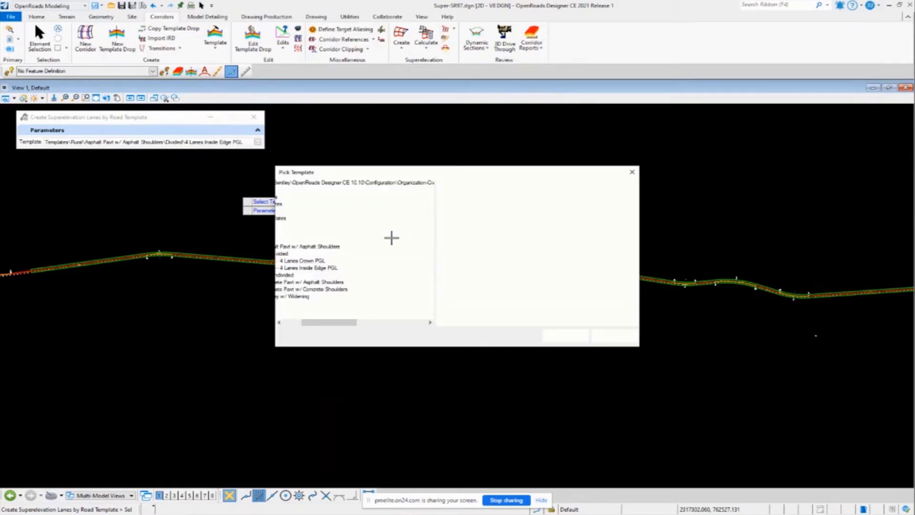
{"action": "left_click_drag", "start_coordinate": [351, 323], "coordinate": [316, 327]}
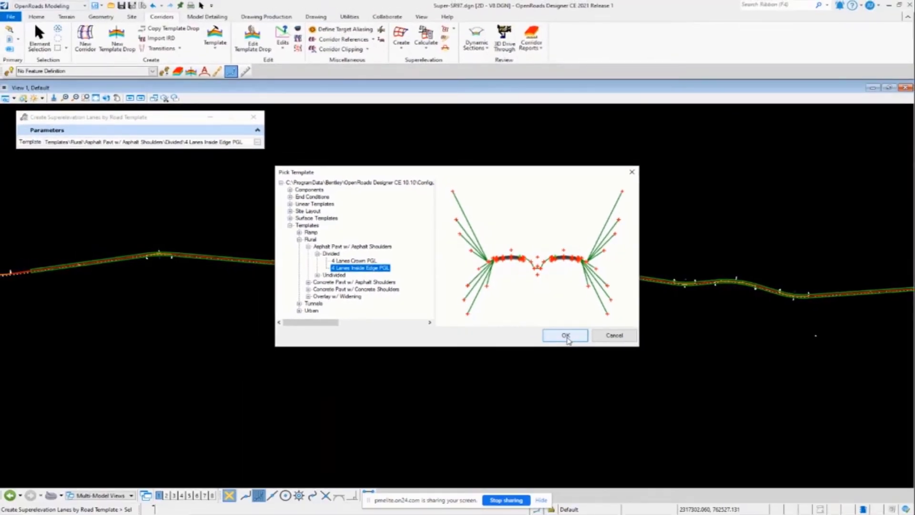
{"action": "left_click", "coordinate": [566, 336]}
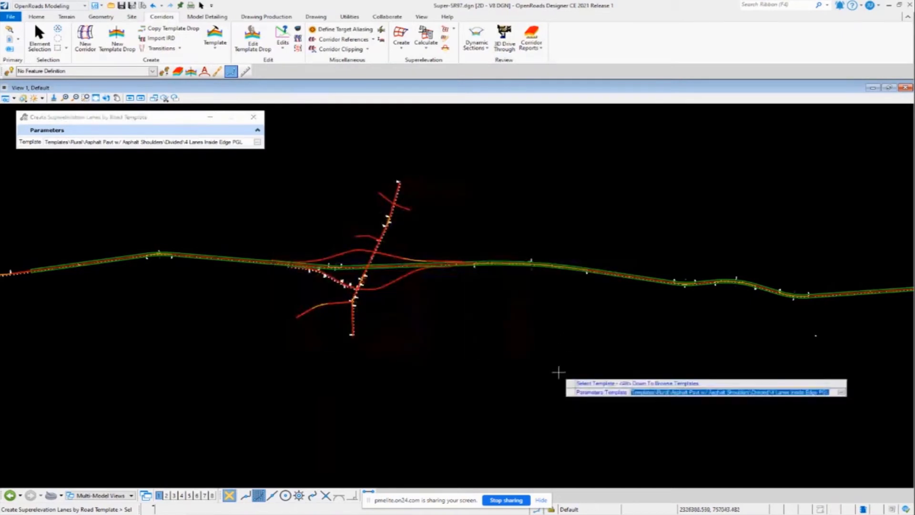
{"action": "right_click", "coordinate": [444, 344]}
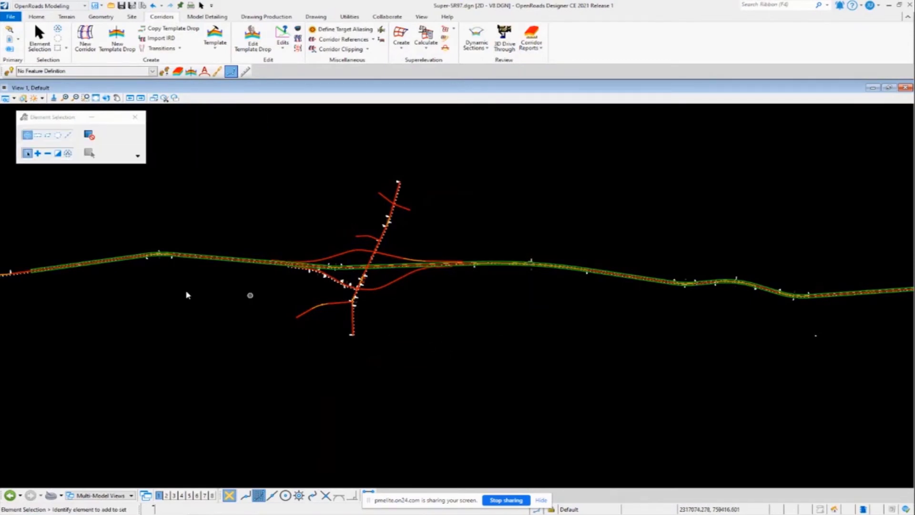
Select the superelevation section boundary near station 538+00 and inspect its feature name, horizontal name and station range.
{"action": "scroll", "coordinate": [64, 268], "scroll_direction": "up", "scroll_amount": 4}
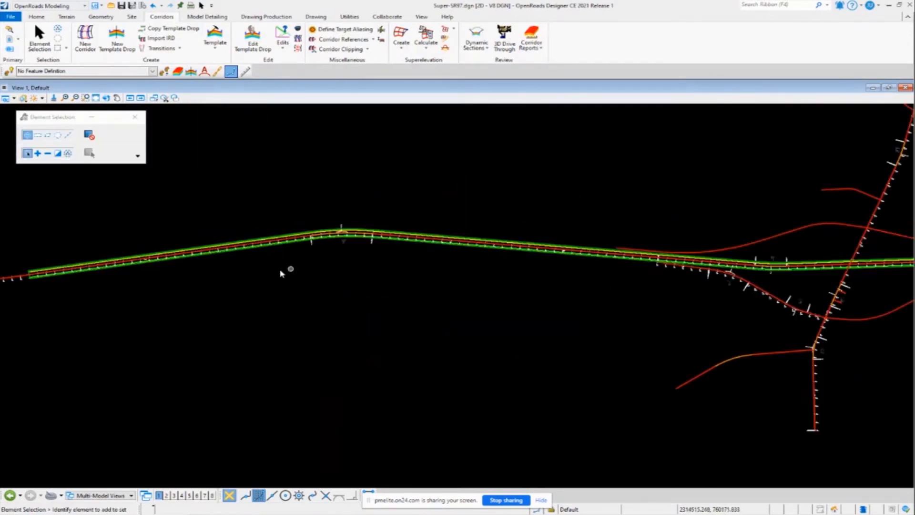
{"action": "scroll", "coordinate": [41, 268], "scroll_direction": "up", "scroll_amount": 4}
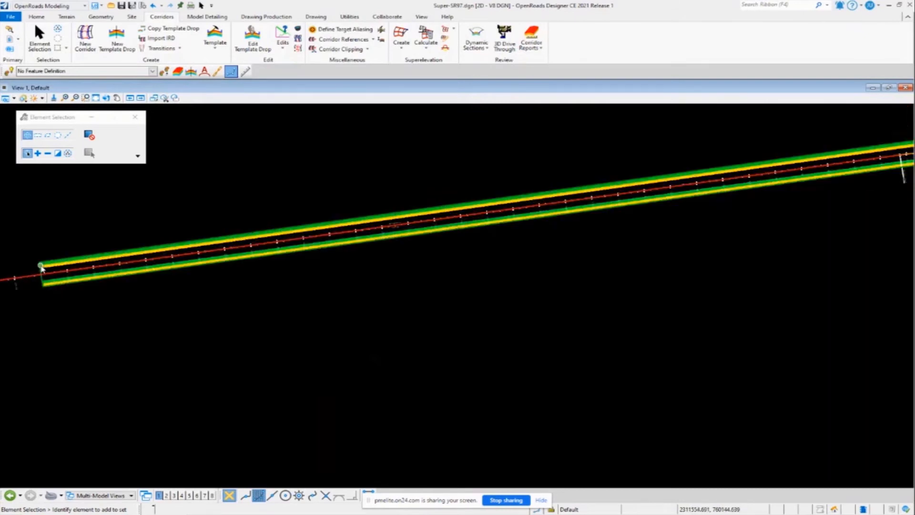
{"action": "scroll", "coordinate": [41, 268], "scroll_direction": "up", "scroll_amount": 3}
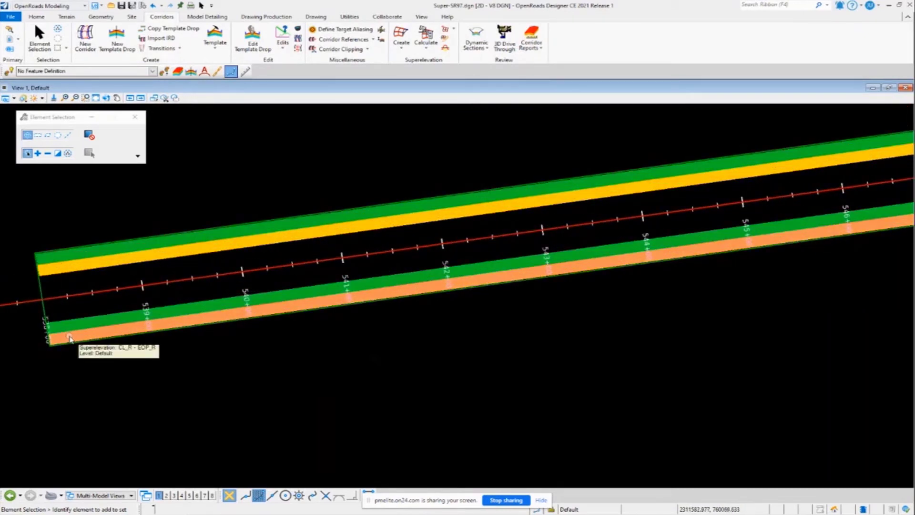
{"action": "left_click", "coordinate": [40, 291]}
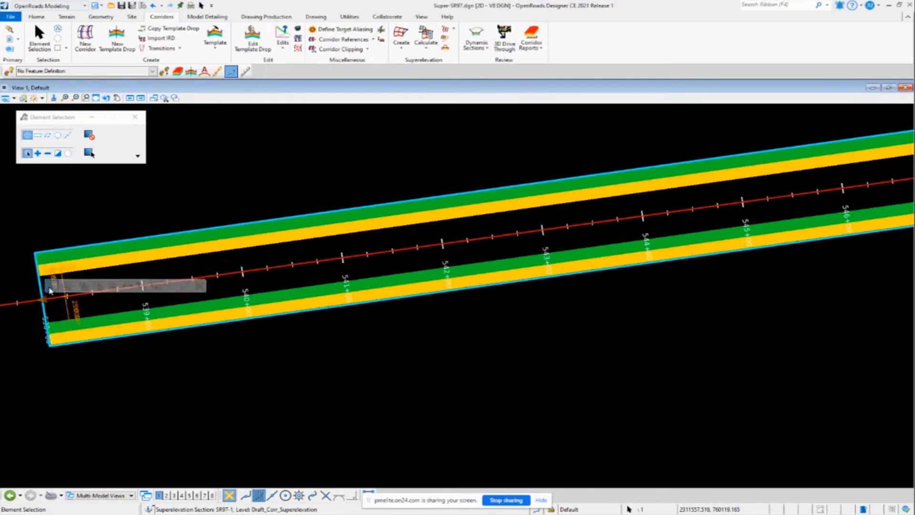
{"action": "mouse_move", "coordinate": [43, 288]}
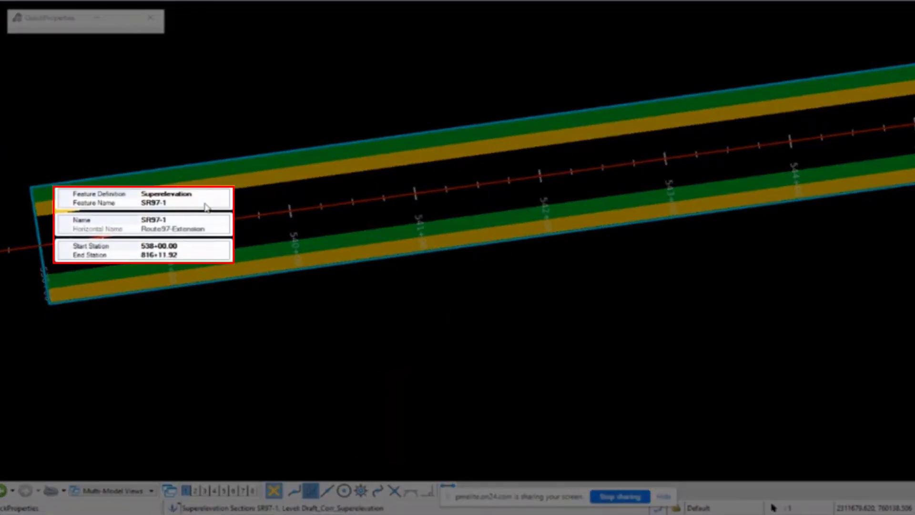
{"action": "left_click", "coordinate": [202, 246]}
{"action": "left_click", "coordinate": [202, 255]}
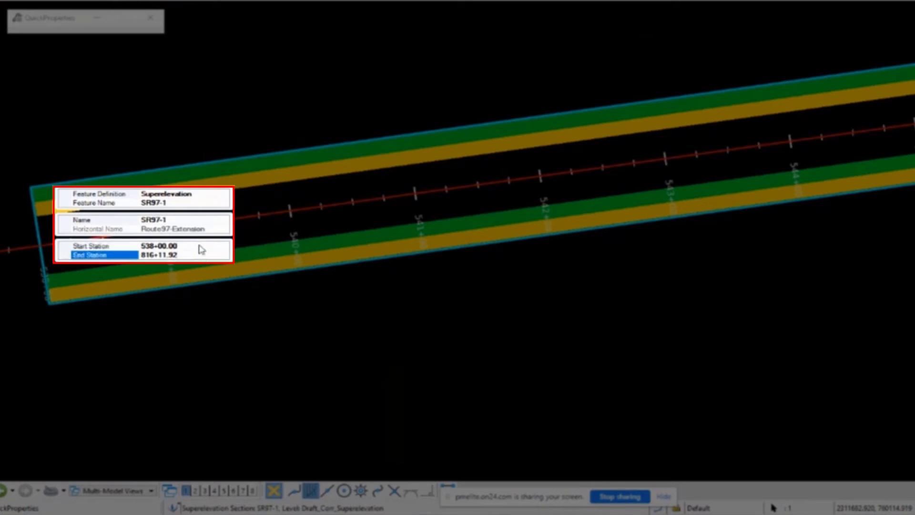
{"action": "left_click", "coordinate": [202, 246]}
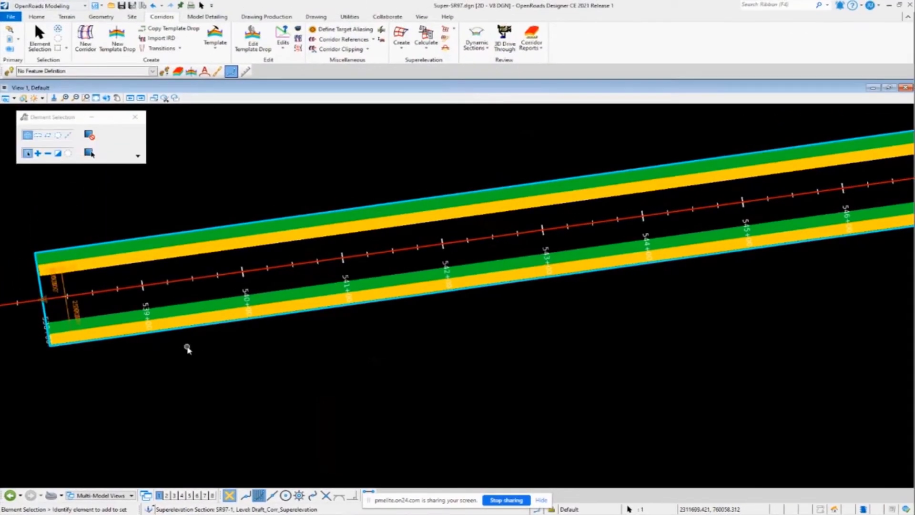
{"action": "left_click", "coordinate": [218, 308]}
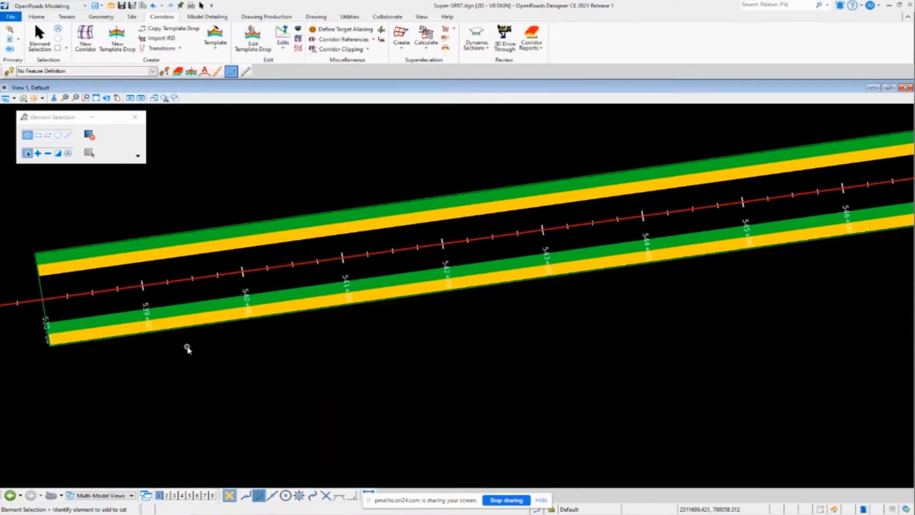
Examine the individual superelevation lanes on both sides of the centerline and their extent along the alignment.
{"action": "left_click", "coordinate": [213, 253]}
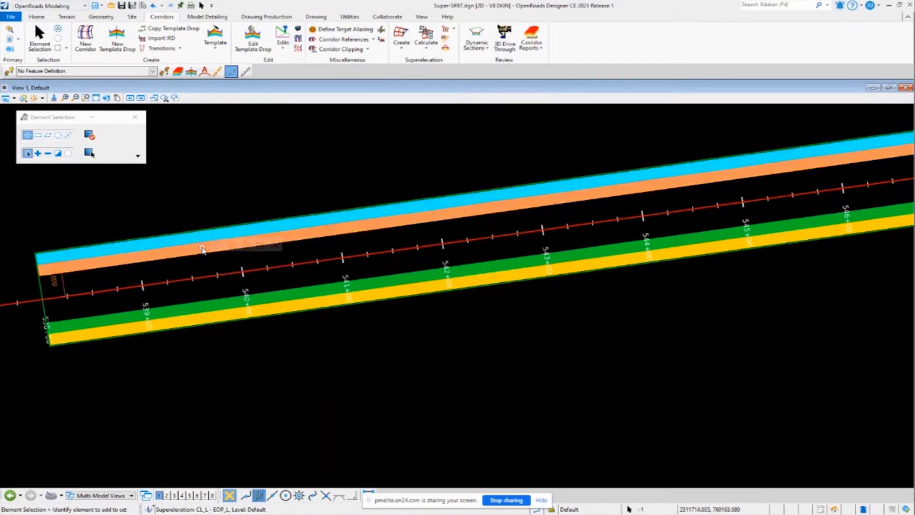
{"action": "left_click", "coordinate": [195, 303]}
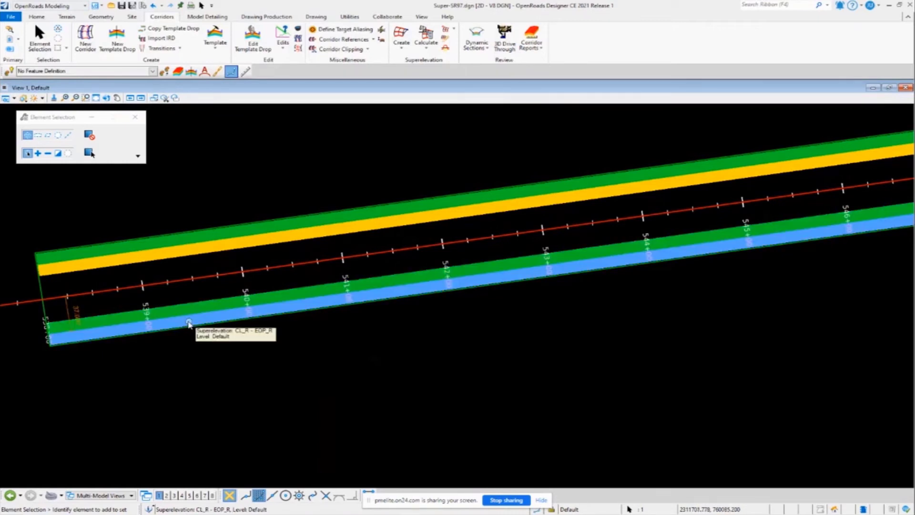
{"action": "scroll", "coordinate": [188, 323], "scroll_direction": "down", "scroll_amount": 6}
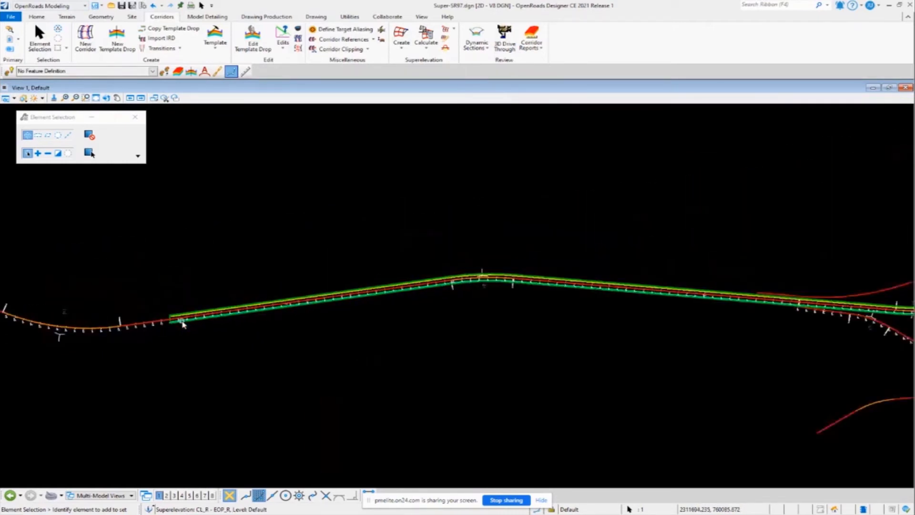
{"action": "scroll", "coordinate": [181, 323], "scroll_direction": "down", "scroll_amount": 2}
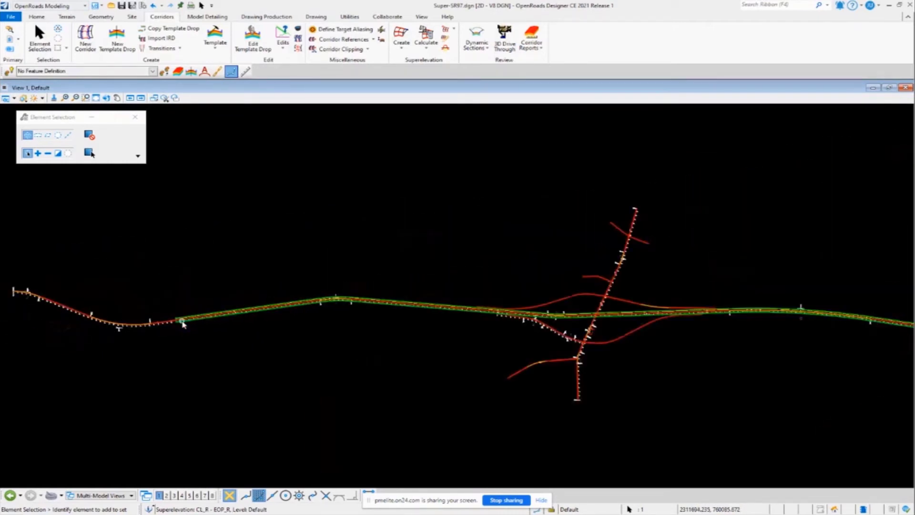
{"action": "left_click", "coordinate": [251, 304]}
{"action": "scroll", "coordinate": [260, 311], "scroll_direction": "up", "scroll_amount": 4}
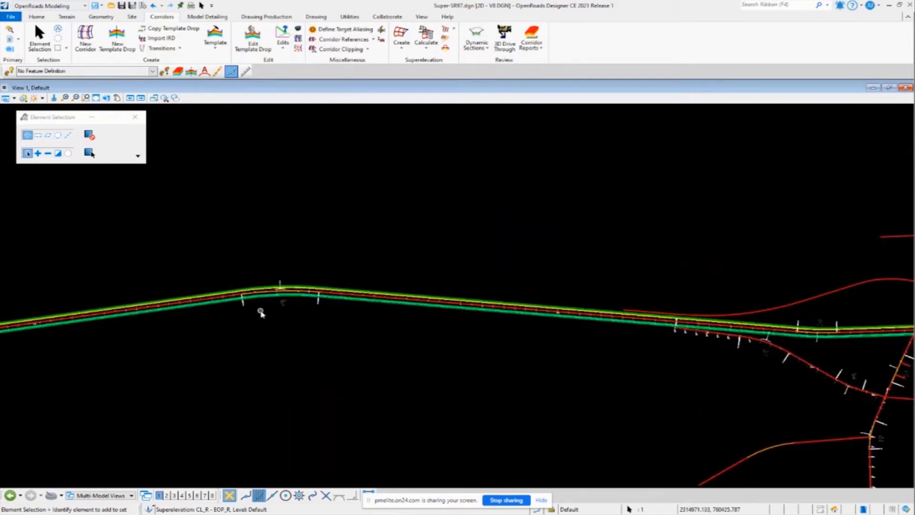
Start Calculate Superelevation and choose the Route97 superelevation section as the only section to calculate.
{"action": "scroll", "coordinate": [261, 313], "scroll_direction": "up", "scroll_amount": 1}
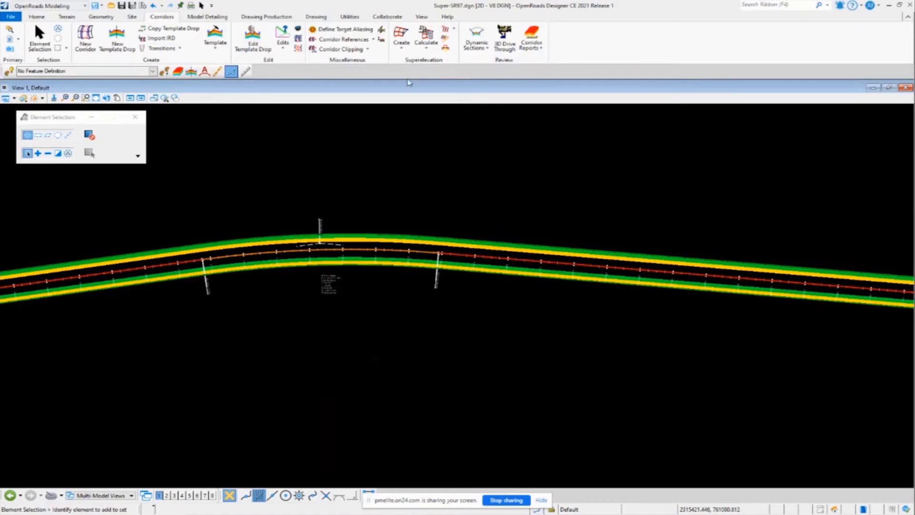
{"action": "left_click", "coordinate": [427, 50]}
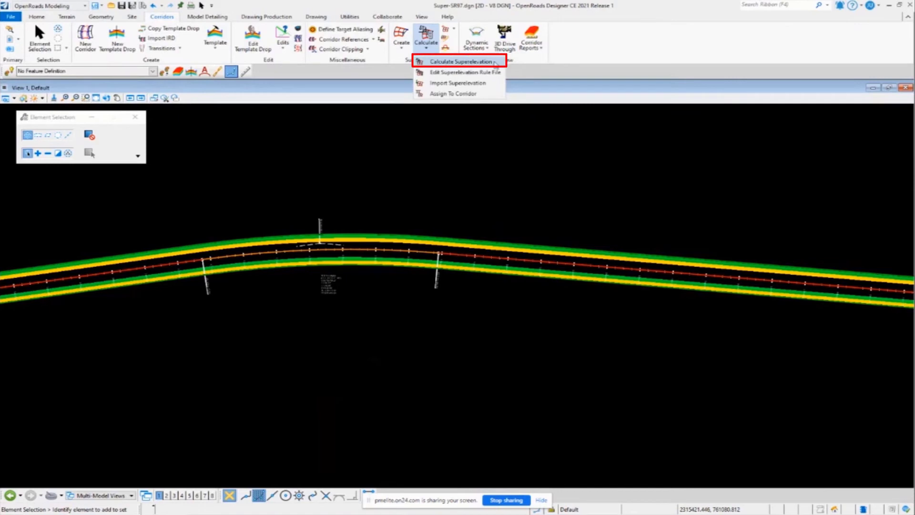
{"action": "left_click", "coordinate": [483, 62]}
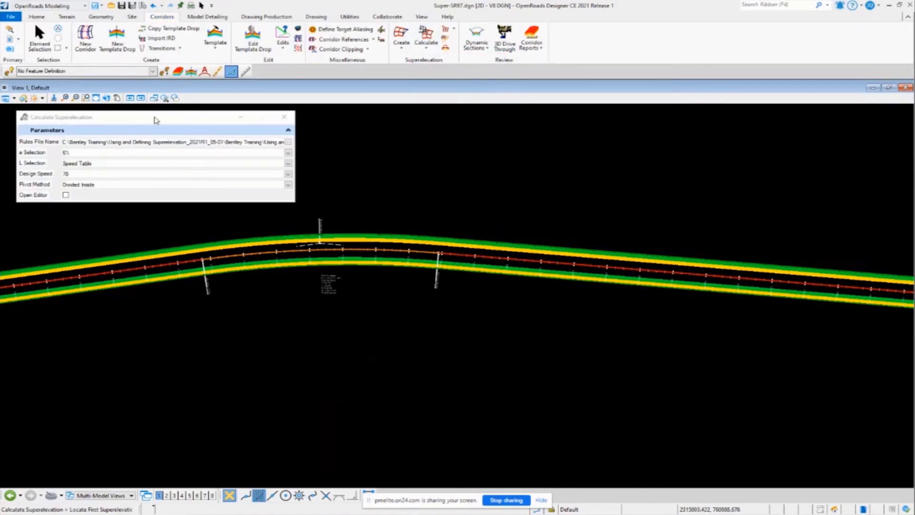
{"action": "left_click", "coordinate": [145, 142]}
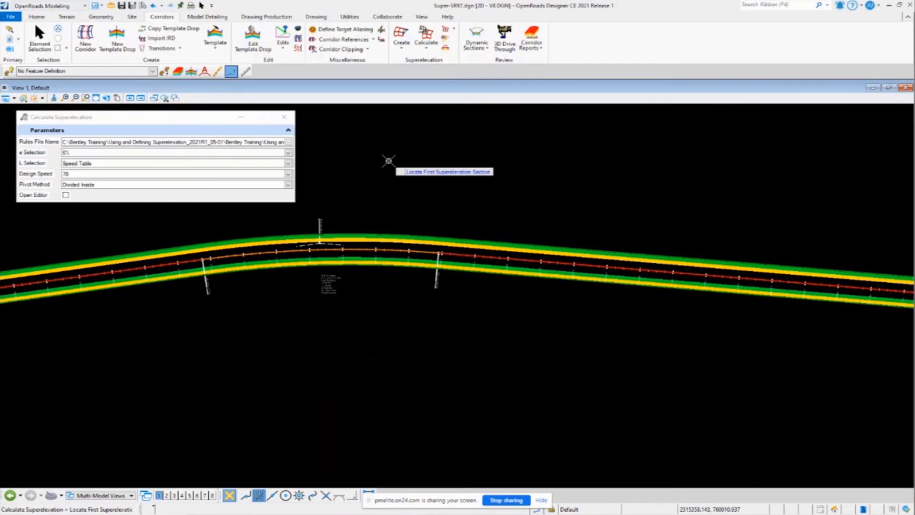
{"action": "left_click", "coordinate": [411, 233]}
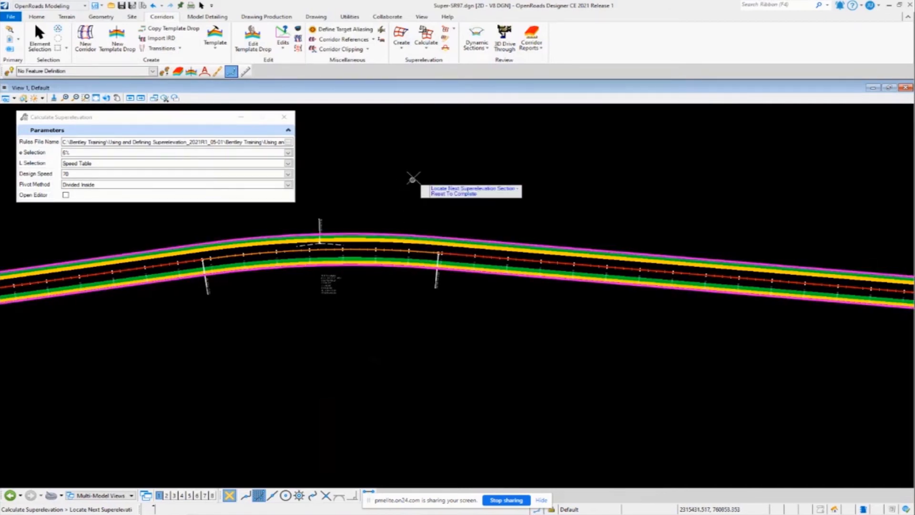
{"action": "right_click", "coordinate": [413, 179]}
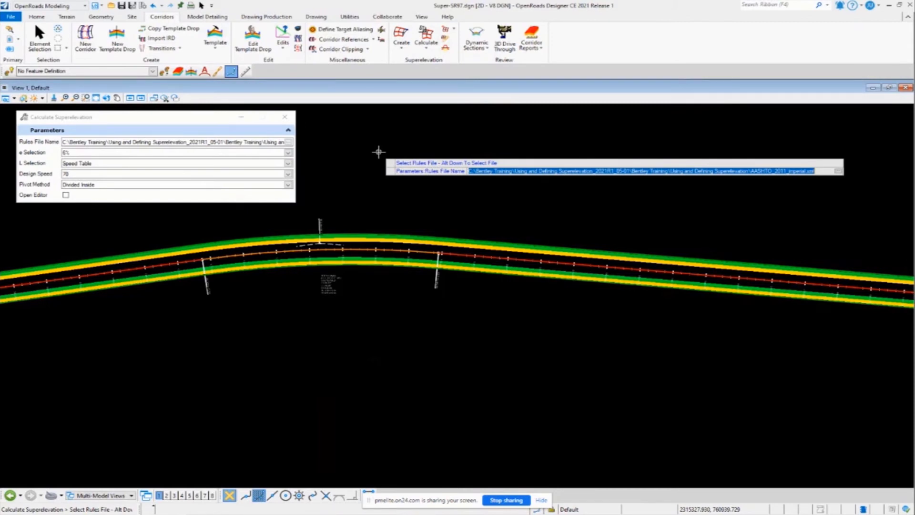
Accept the AASHTO_2011_imperial.xml rules file, a 6% e selection and Speed Table as the L selection.
{"action": "left_click", "coordinate": [379, 152]}
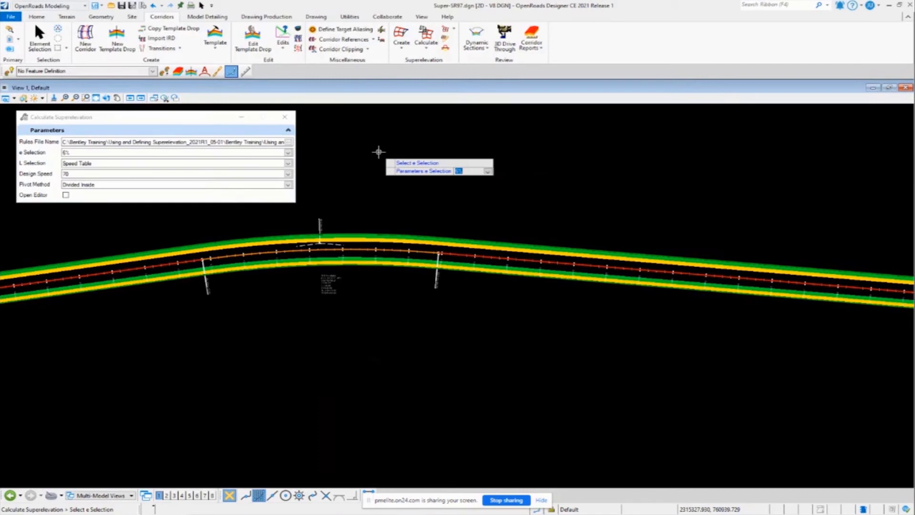
{"action": "left_click", "coordinate": [379, 152]}
{"action": "key", "text": "Down"}
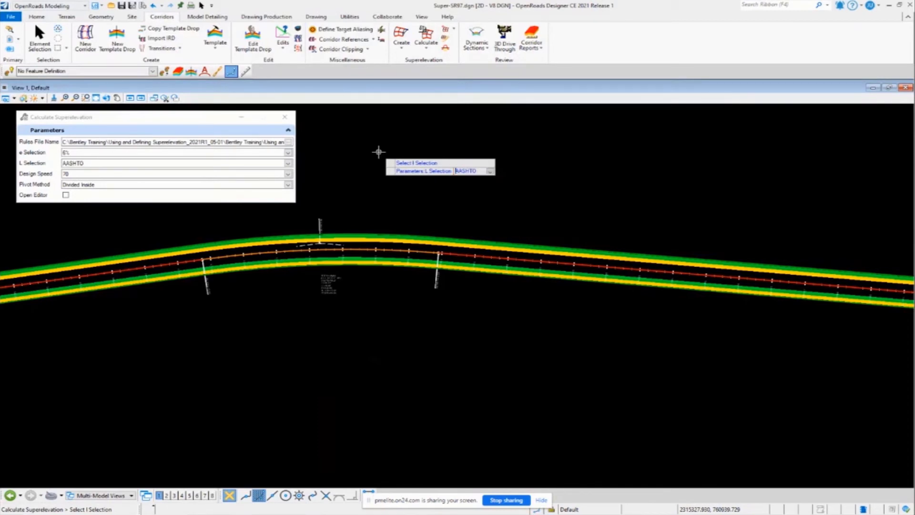
{"action": "key", "text": "Up"}
{"action": "key", "text": "Return"}
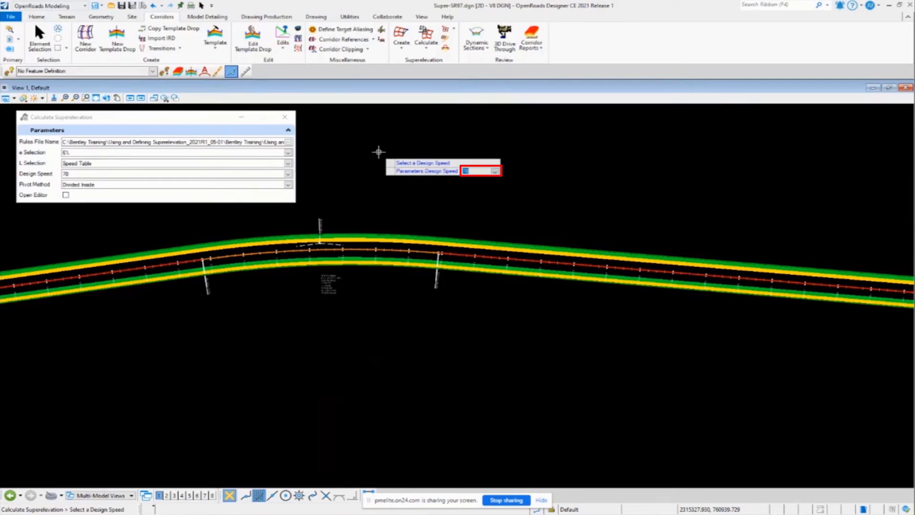
Calculate the superelevation with design speed 70 and the Divided Inside pivot method without opening the editor, and end the command.
{"action": "key", "text": "Return"}
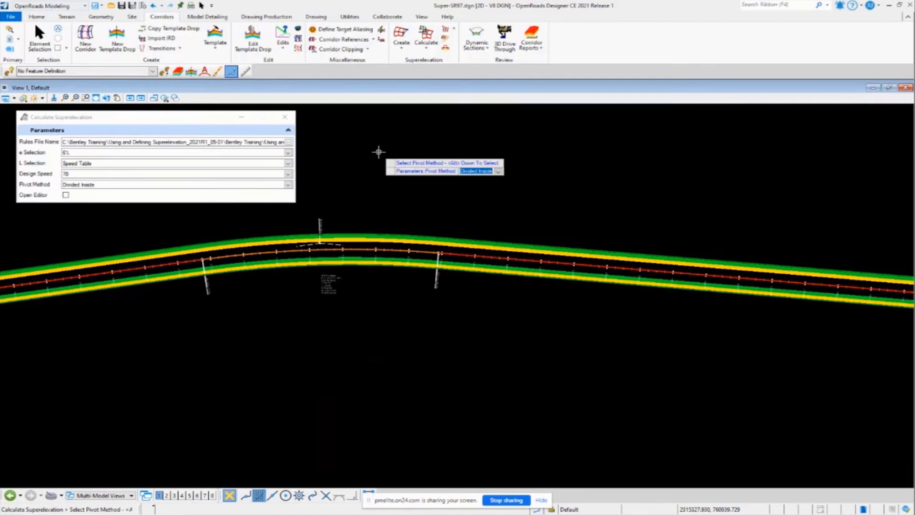
{"action": "key", "text": "Return"}
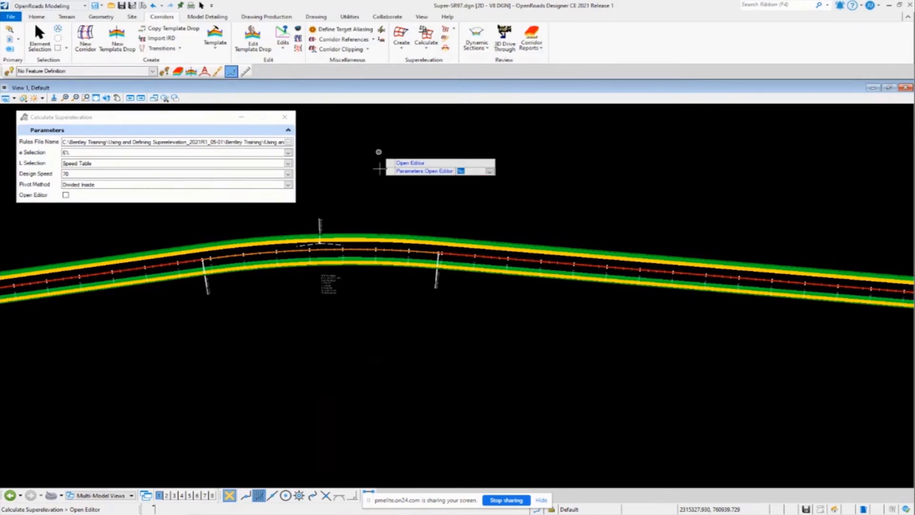
{"action": "left_click", "coordinate": [380, 169]}
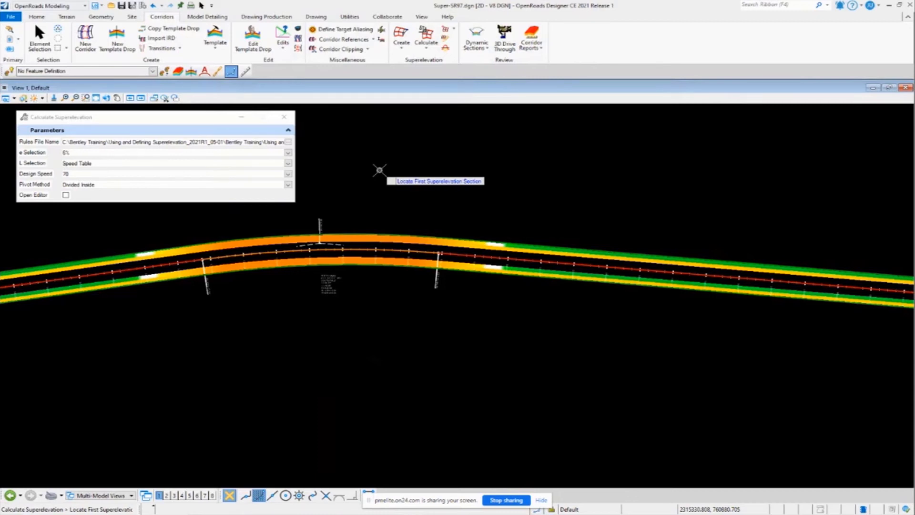
{"action": "left_click", "coordinate": [284, 117]}
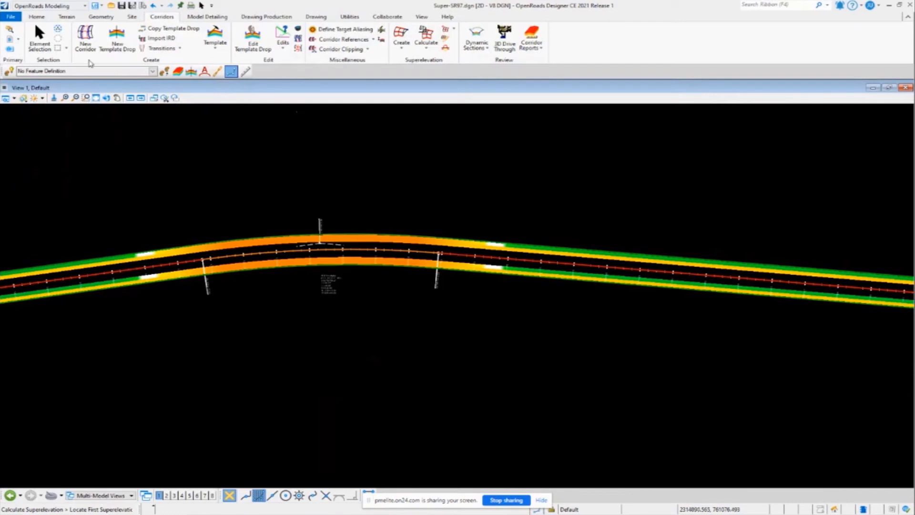
{"action": "left_click", "coordinate": [40, 39]}
Select the outer left lane CL_L - EOP_L near the curve's PC and inspect its cross slope and station labels.
{"action": "scroll", "coordinate": [212, 301], "scroll_direction": "up", "scroll_amount": 3}
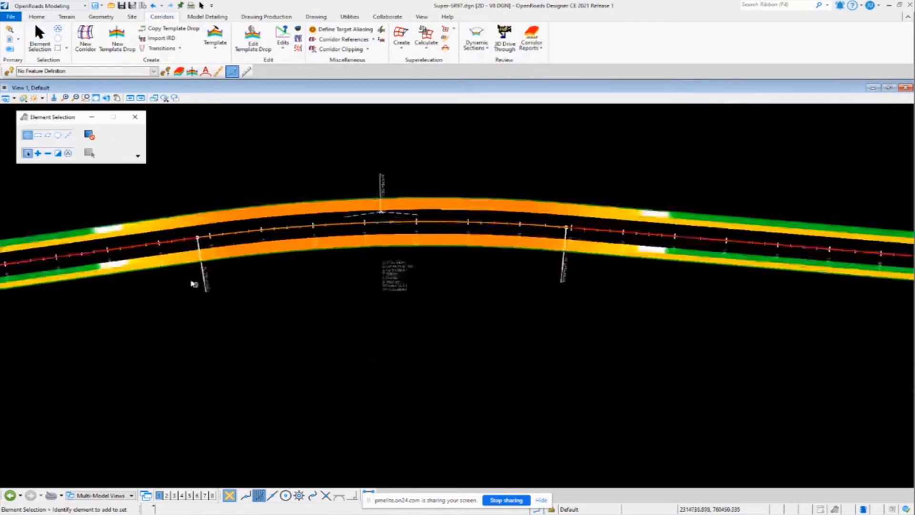
{"action": "scroll", "coordinate": [92, 217], "scroll_direction": "up", "scroll_amount": 1}
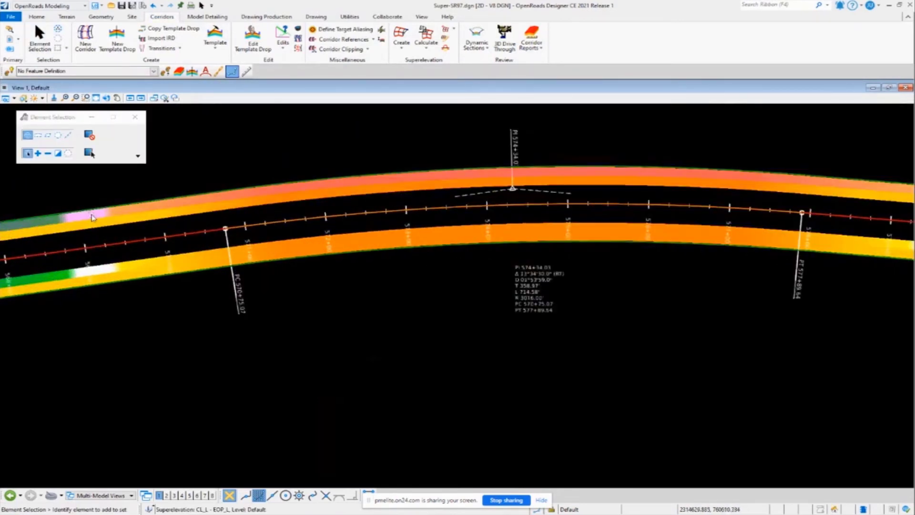
{"action": "scroll", "coordinate": [239, 237], "scroll_direction": "down", "scroll_amount": 2}
{"action": "scroll", "coordinate": [59, 217], "scroll_direction": "up", "scroll_amount": 2}
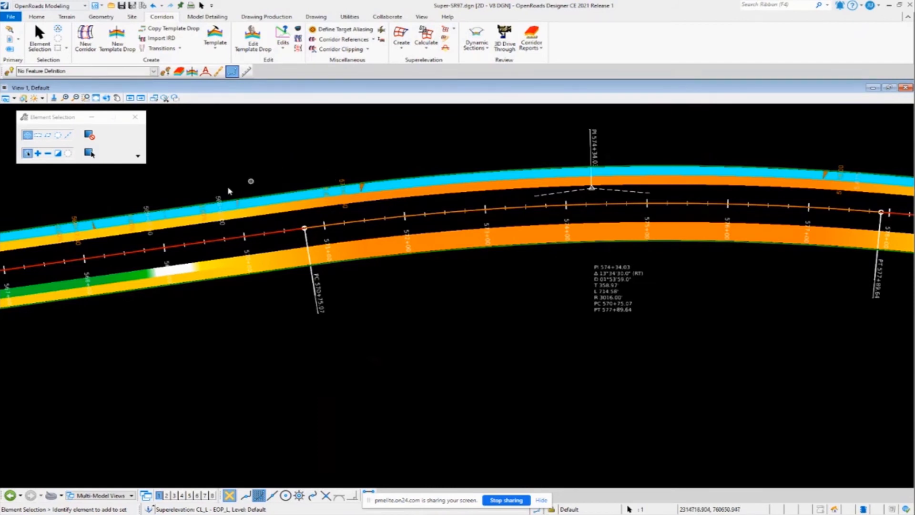
{"action": "left_click", "coordinate": [74, 219]}
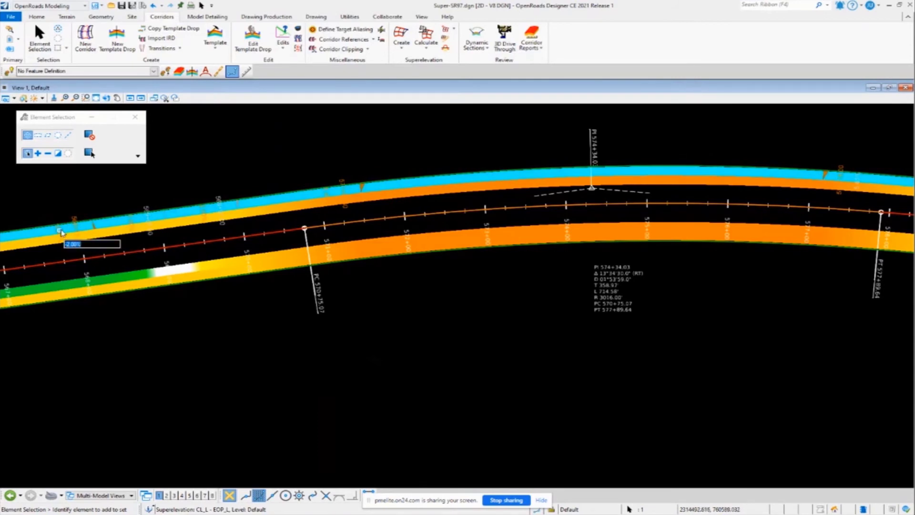
{"action": "left_click", "coordinate": [335, 170]}
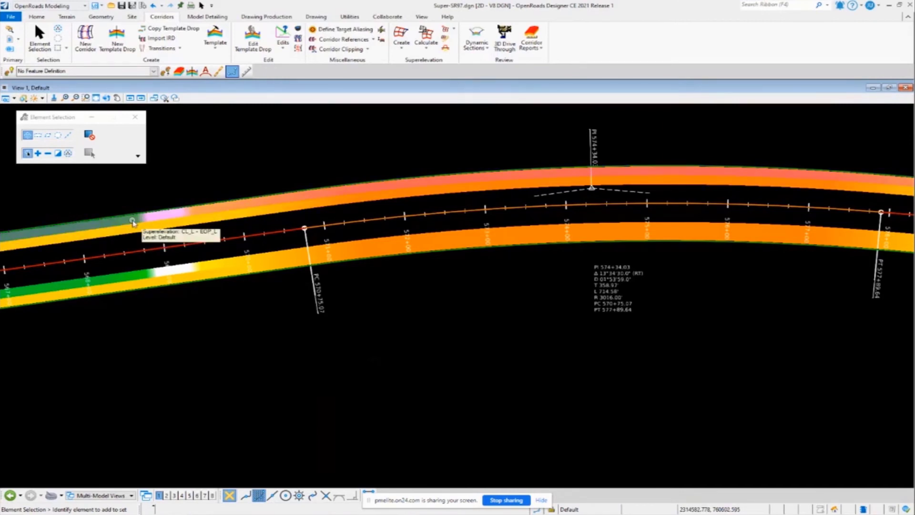
Compare the transition stations and cross slopes of the outer left lane and the inner left lane EOP_RM - CL_L around the PC.
{"action": "left_click", "coordinate": [133, 224]}
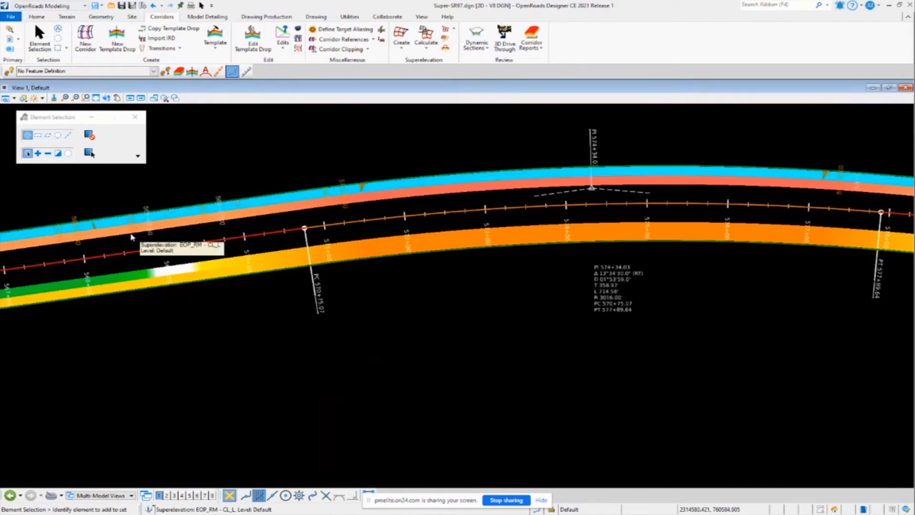
{"action": "left_click", "coordinate": [132, 236]}
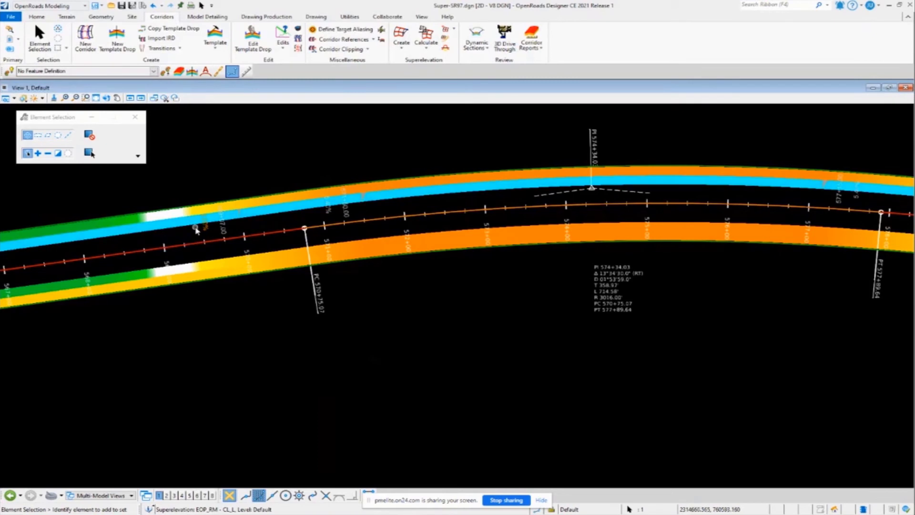
{"action": "scroll", "coordinate": [203, 227], "scroll_direction": "up", "scroll_amount": 3}
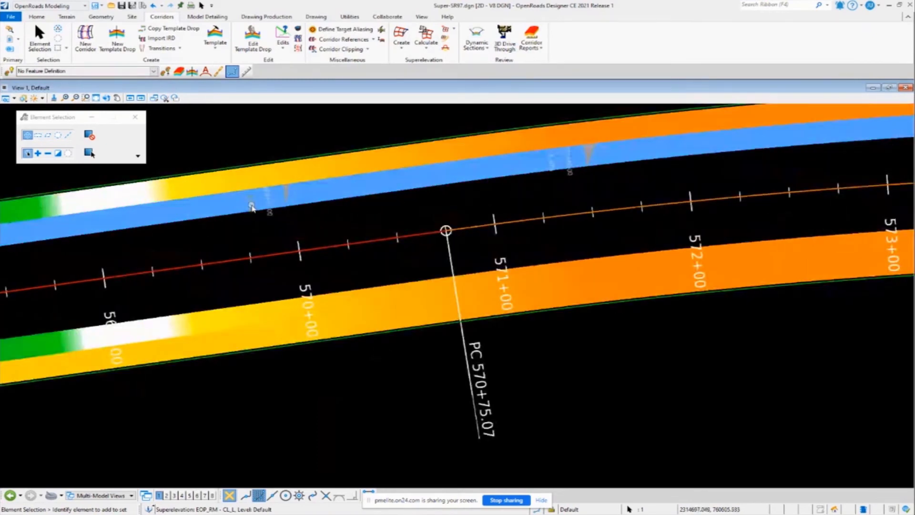
{"action": "mouse_move", "coordinate": [251, 206]}
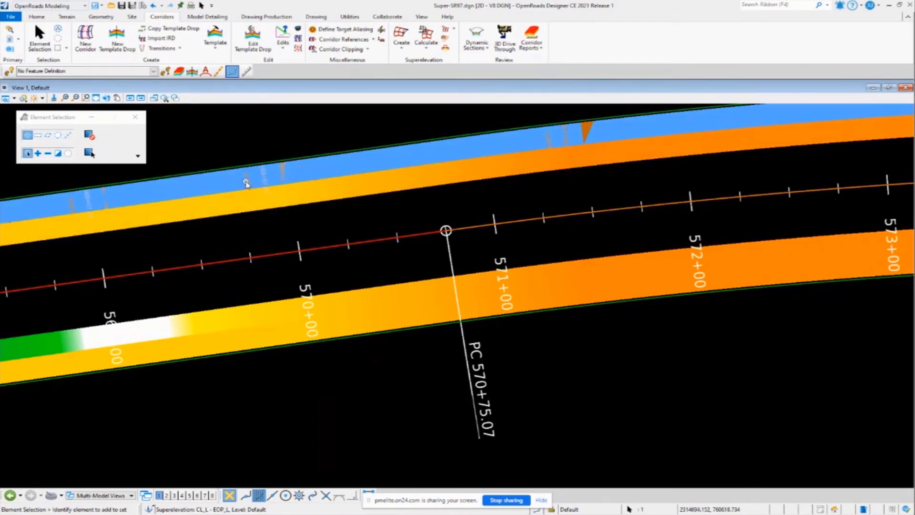
{"action": "mouse_move", "coordinate": [246, 184]}
{"action": "scroll", "coordinate": [157, 251], "scroll_direction": "down", "scroll_amount": 2}
{"action": "scroll", "coordinate": [157, 252], "scroll_direction": "down", "scroll_amount": 1}
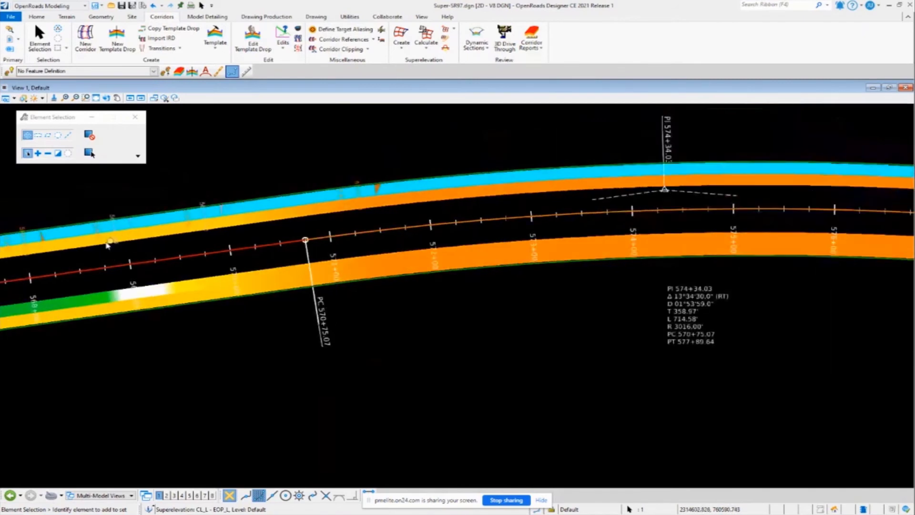
{"action": "scroll", "coordinate": [108, 243], "scroll_direction": "down", "scroll_amount": 1}
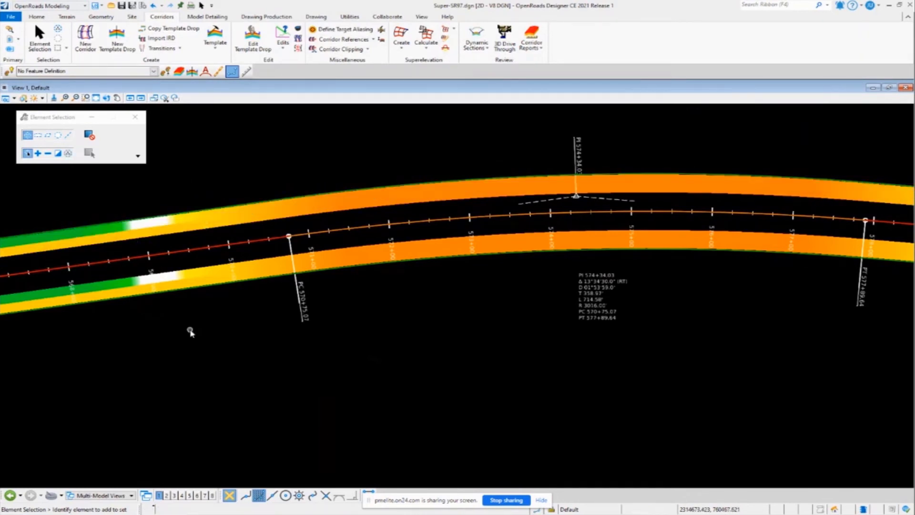
Generate a superelevation report for section SR97-1 using the SuperelevationData.xsl style sheet, keeping the Element Selection dialog clear of the report.
{"action": "scroll", "coordinate": [191, 332], "scroll_direction": "down", "scroll_amount": 5}
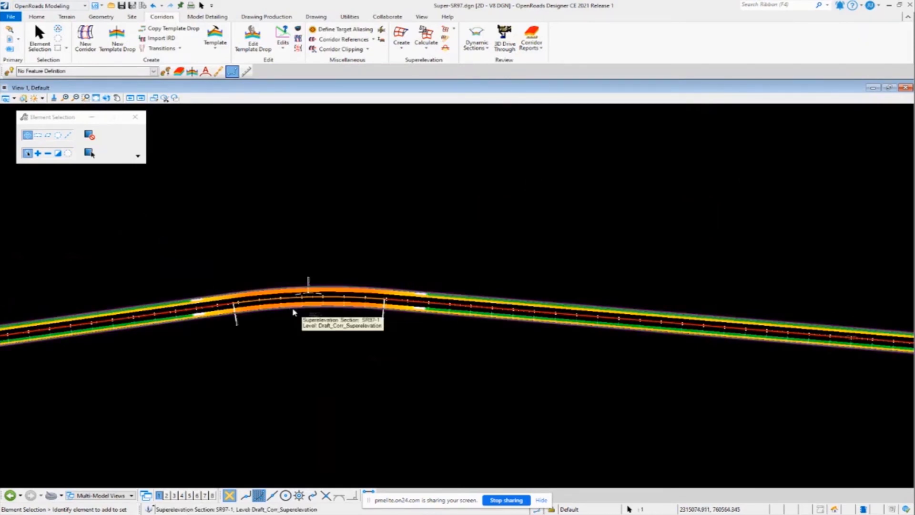
{"action": "left_click", "coordinate": [294, 312]}
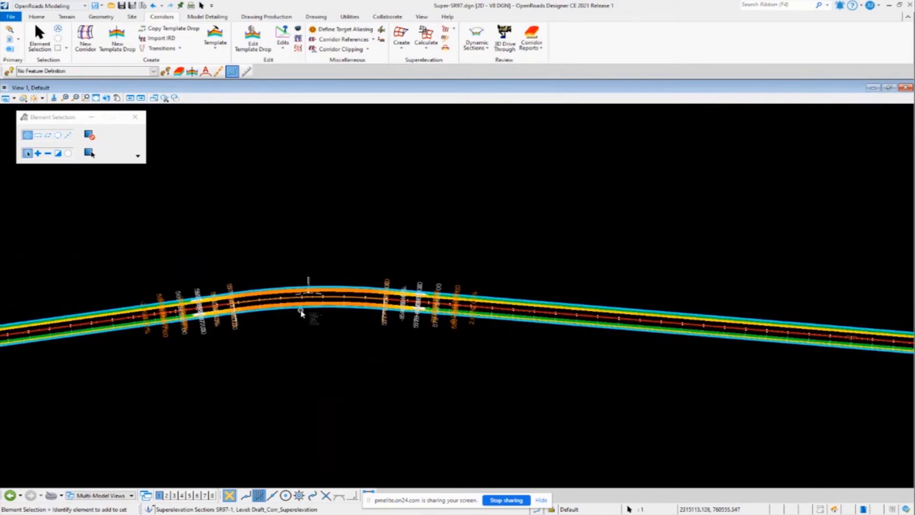
{"action": "mouse_move", "coordinate": [304, 310]}
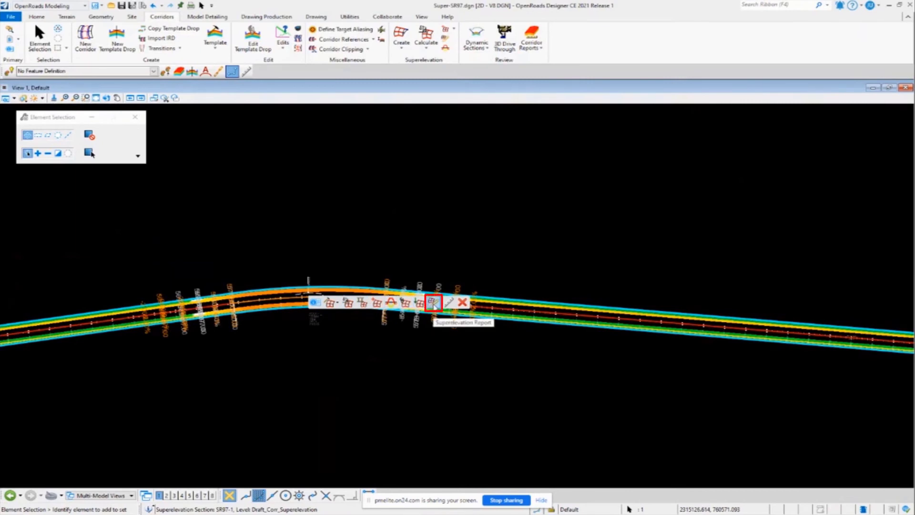
{"action": "left_click", "coordinate": [434, 304]}
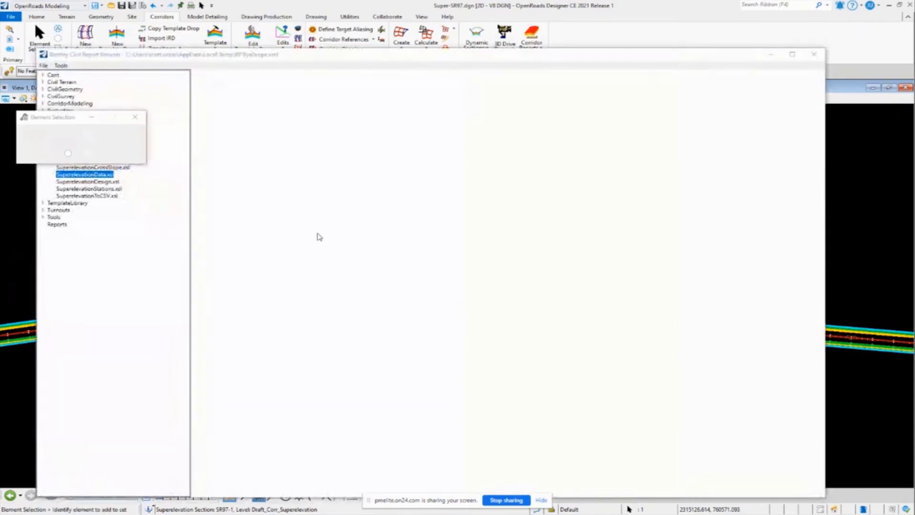
{"action": "left_click_drag", "start_coordinate": [61, 118], "coordinate": [832, 126]}
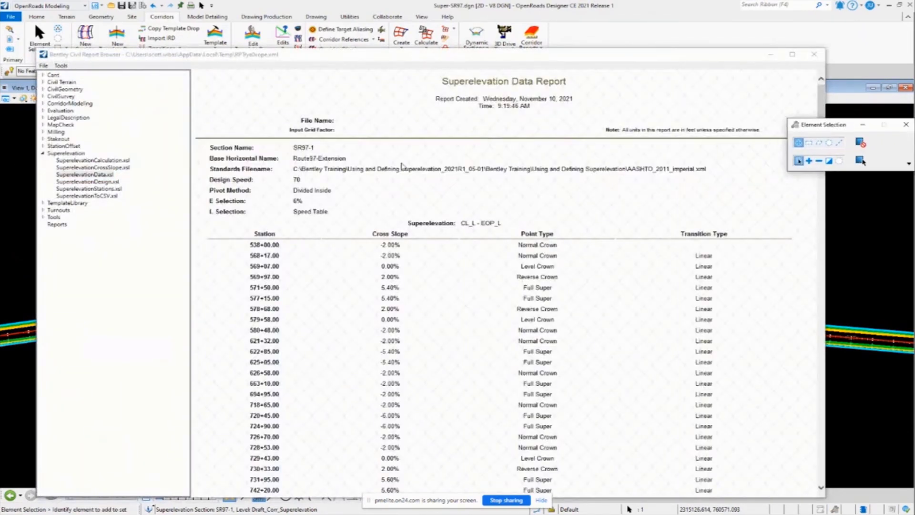
{"action": "left_click", "coordinate": [108, 176]}
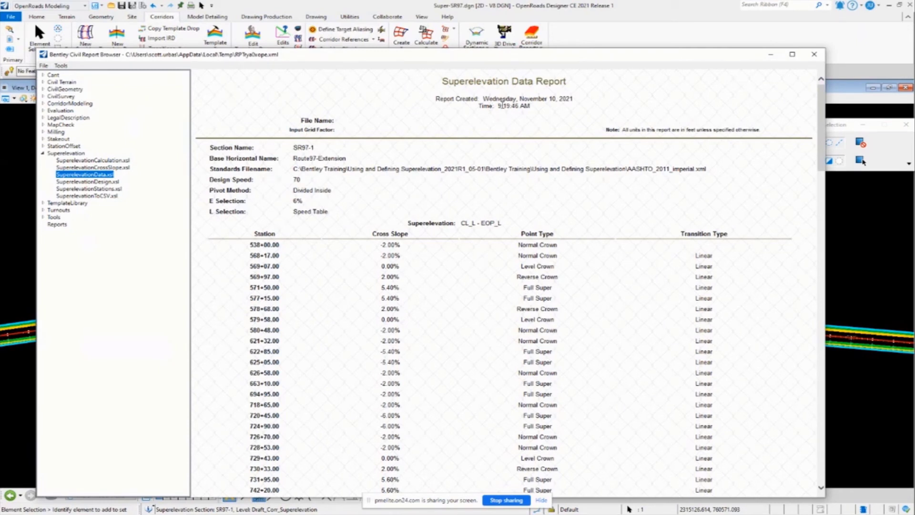
Review the report's base horizontal name, standards file, design speed and pivot method, and each lane's station and cross slope table.
{"action": "left_click_drag", "start_coordinate": [315, 149], "coordinate": [293, 159]}
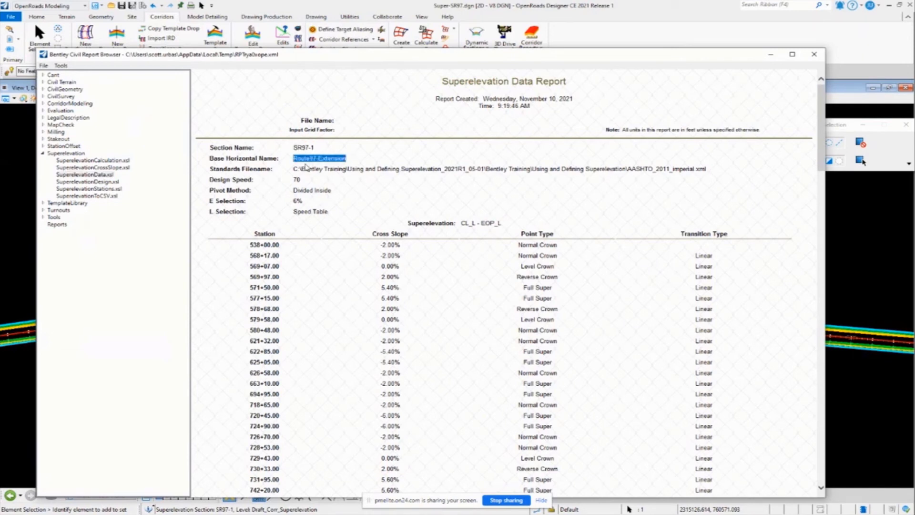
{"action": "left_click_drag", "start_coordinate": [715, 170], "coordinate": [637, 170]}
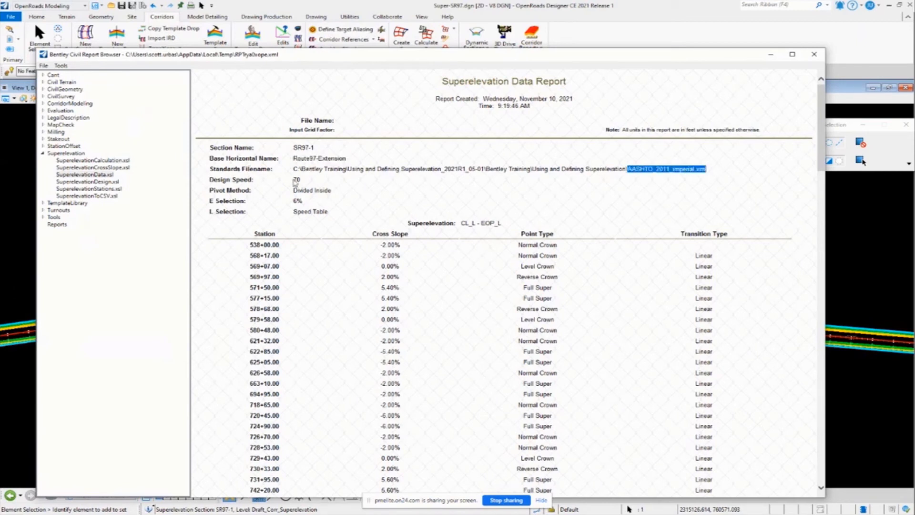
{"action": "left_click_drag", "start_coordinate": [300, 180], "coordinate": [294, 184]}
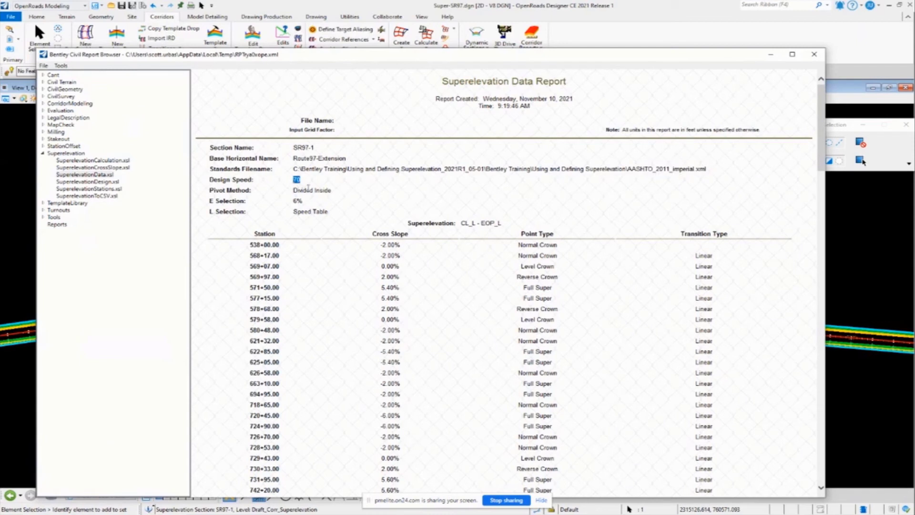
{"action": "left_click", "coordinate": [311, 192]}
{"action": "scroll", "coordinate": [603, 270], "scroll_direction": "down", "scroll_amount": 20}
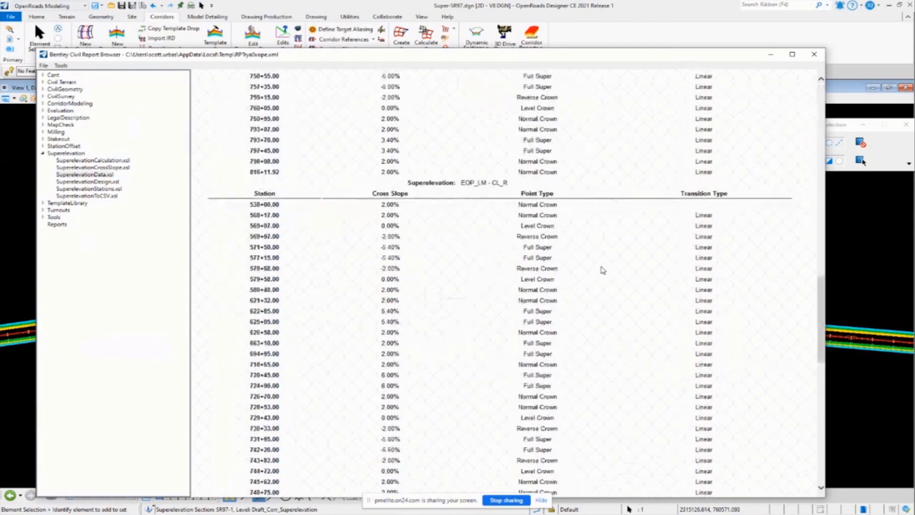
{"action": "scroll", "coordinate": [603, 270], "scroll_direction": "up", "scroll_amount": 20}
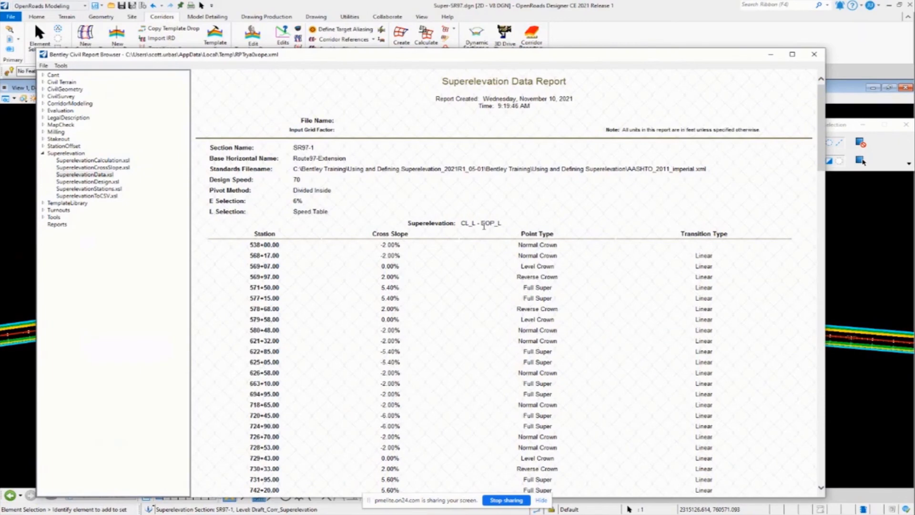
Open the 4 Lanes Inside Edge PGL template from the rural divided asphalt pavement templates, showing the left roadway's pavement points.
{"action": "scroll", "coordinate": [493, 241], "scroll_direction": "down", "scroll_amount": 11}
{"action": "scroll", "coordinate": [493, 241], "scroll_direction": "up", "scroll_amount": 5}
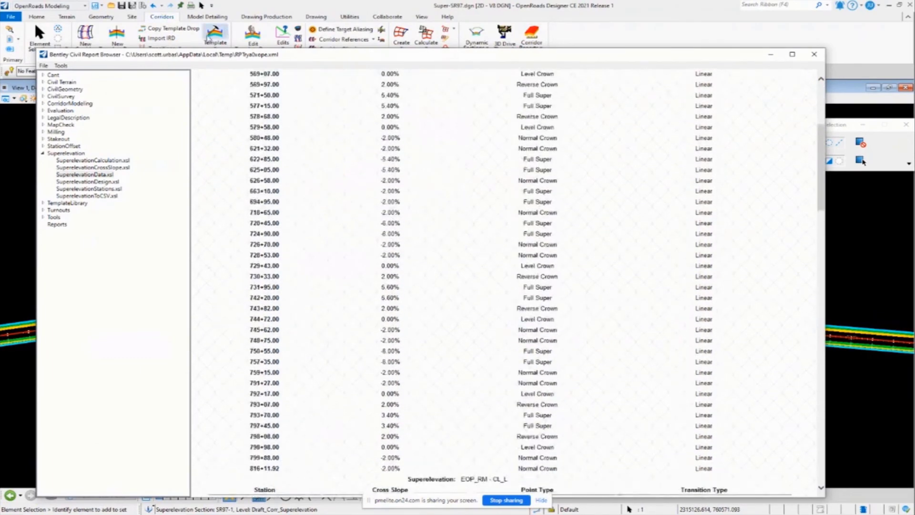
{"action": "left_click", "coordinate": [214, 52]}
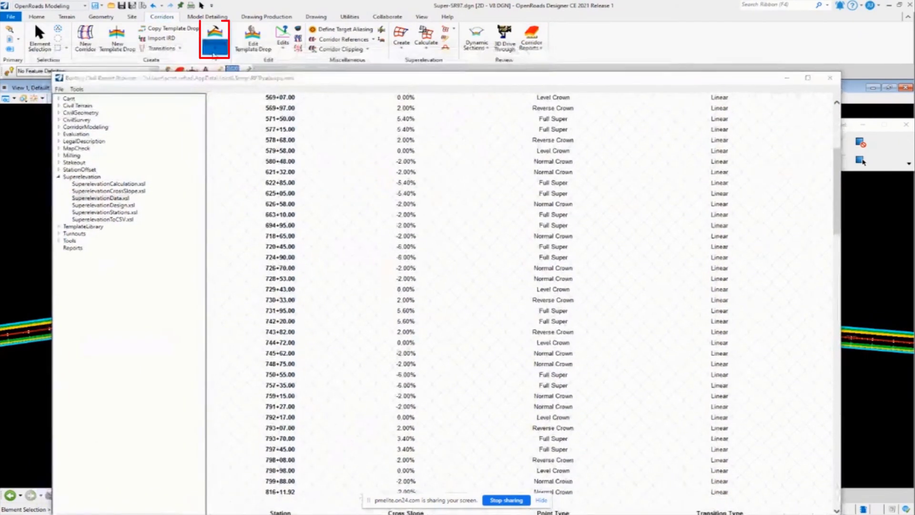
{"action": "left_click", "coordinate": [361, 183]}
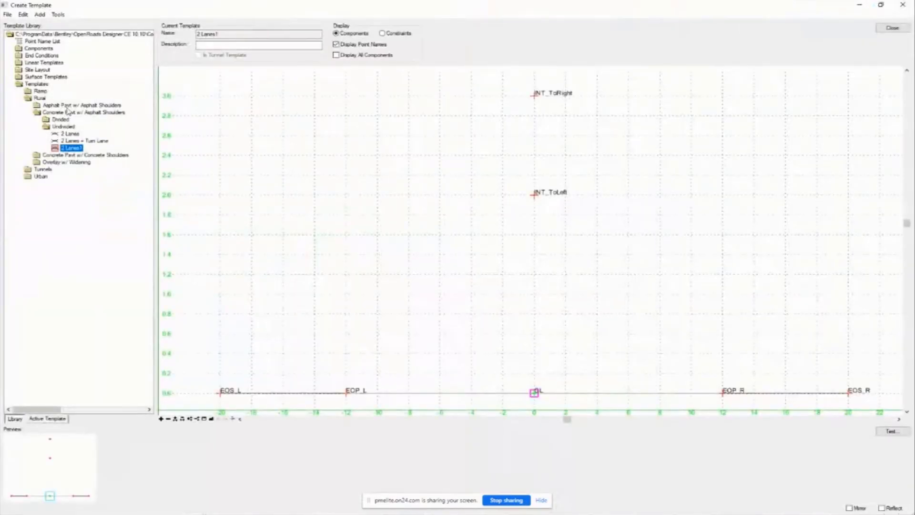
{"action": "double_click", "coordinate": [67, 107]}
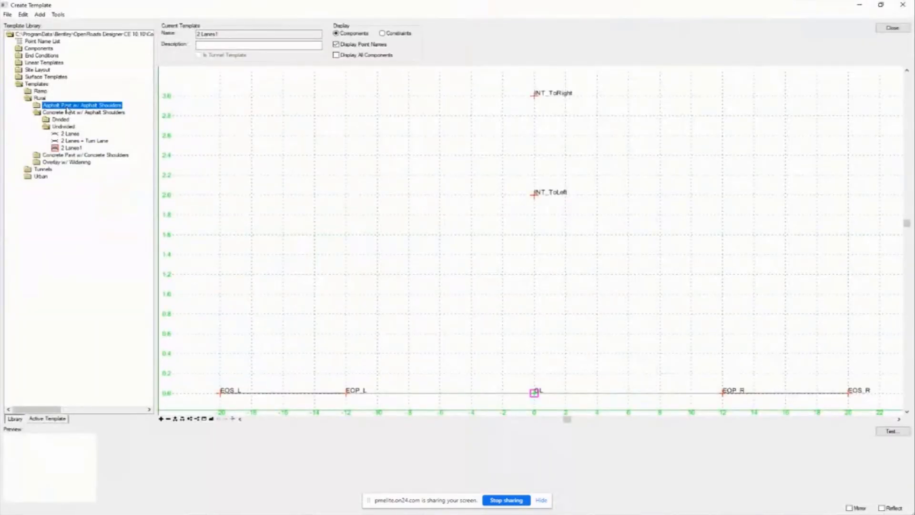
{"action": "double_click", "coordinate": [61, 113]}
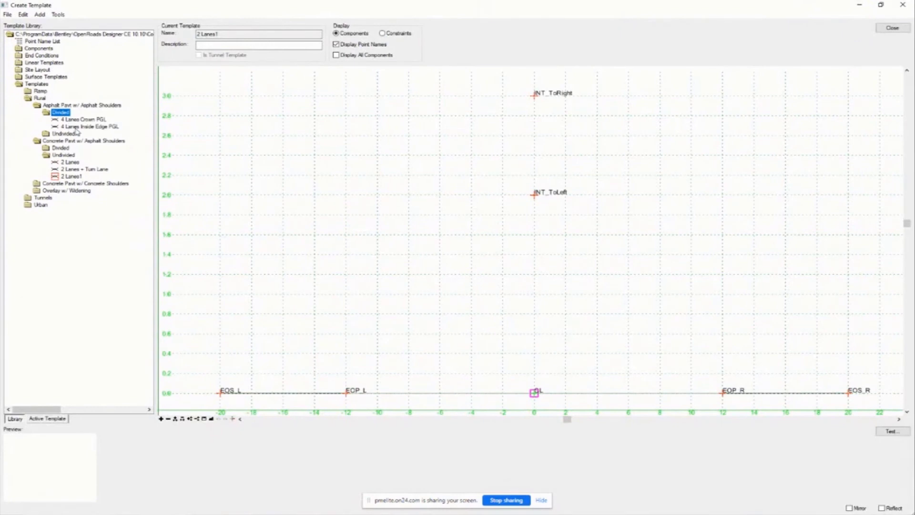
{"action": "left_click", "coordinate": [76, 127]}
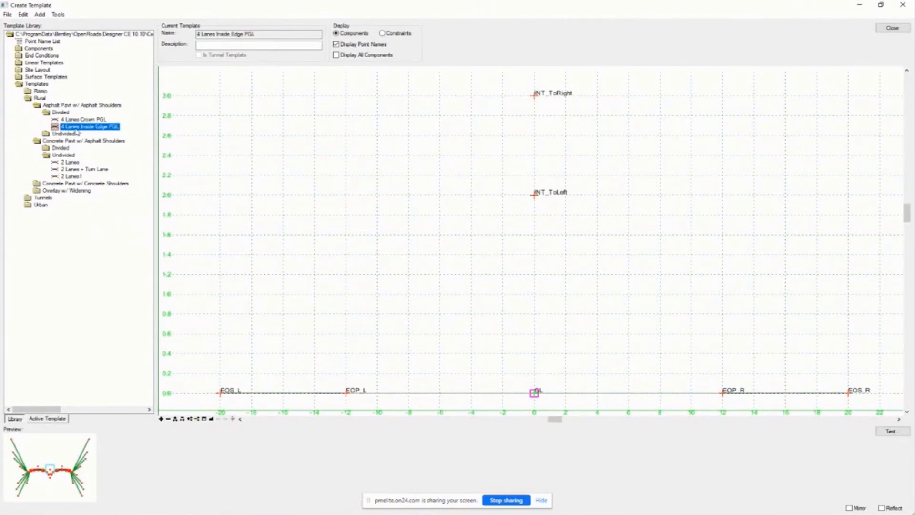
{"action": "scroll", "coordinate": [447, 246], "scroll_direction": "up", "scroll_amount": 1}
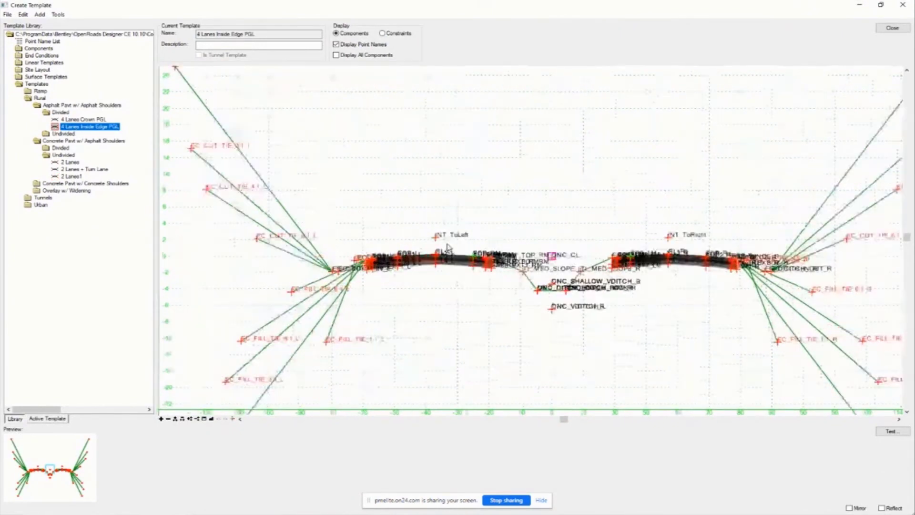
{"action": "scroll", "coordinate": [447, 246], "scroll_direction": "up", "scroll_amount": 4}
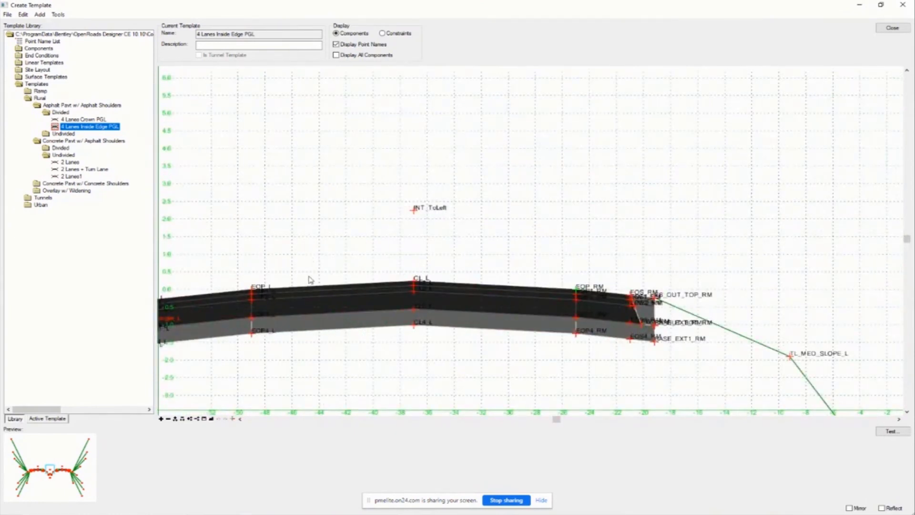
Check the Superelevation Flag in the point properties of the left roadway's edge points EOP_L and EOP_RM.
{"action": "double_click", "coordinate": [253, 292]}
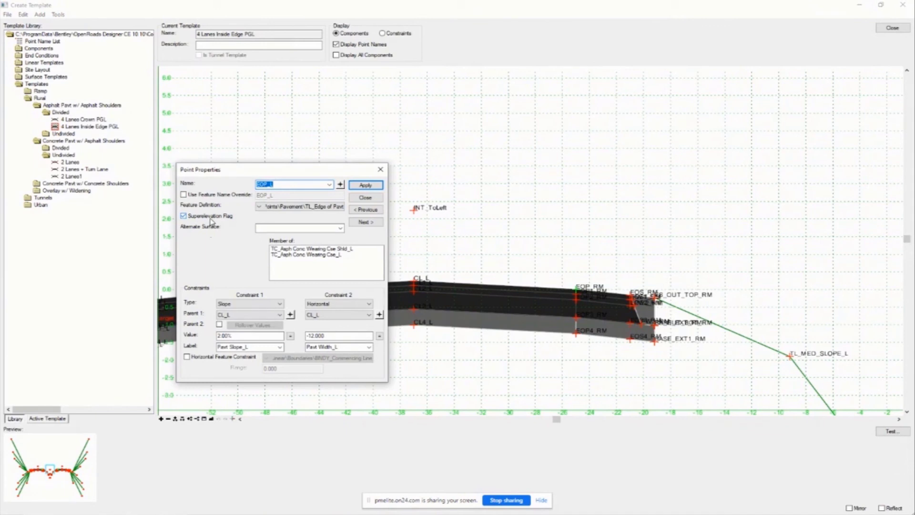
{"action": "left_click", "coordinate": [363, 199]}
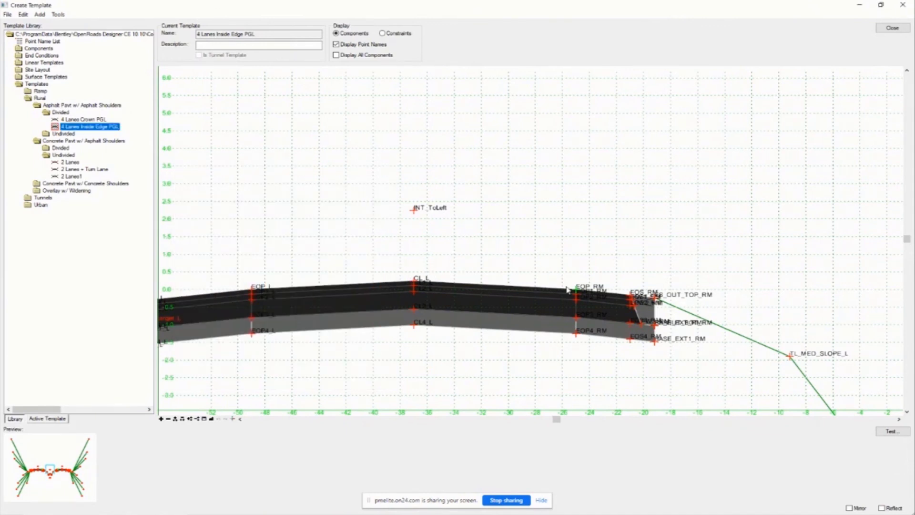
{"action": "mouse_move", "coordinate": [574, 292]}
{"action": "double_click", "coordinate": [577, 292]}
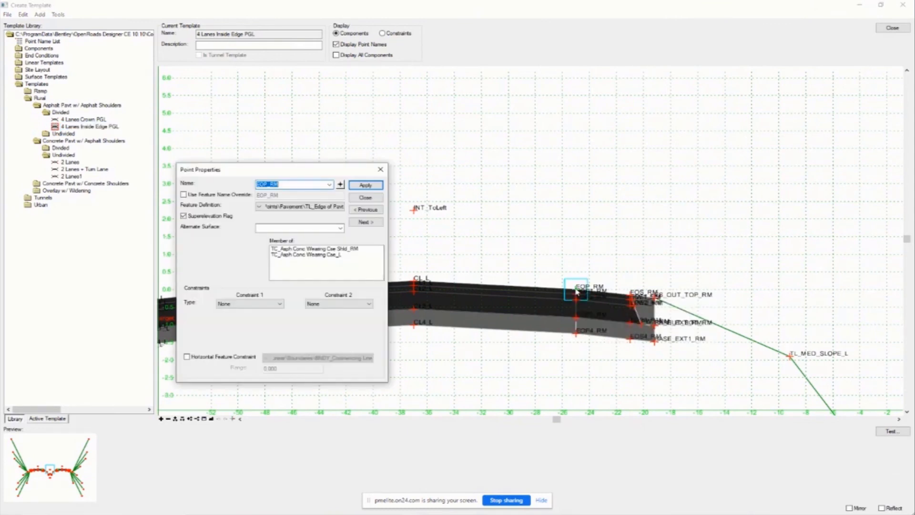
{"action": "left_click", "coordinate": [365, 198]}
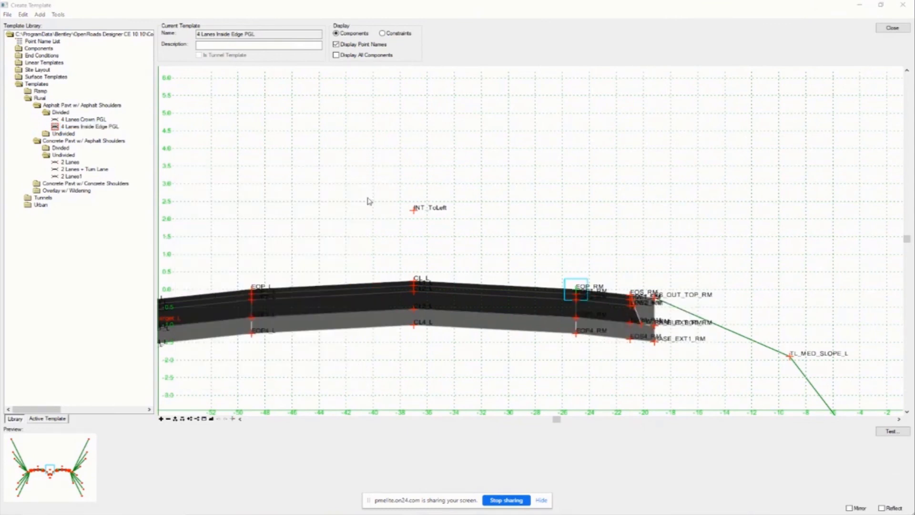
Inspect the Superelevation Flag and constraints of centerline point CL_L, and close the template editor.
{"action": "double_click", "coordinate": [415, 283]}
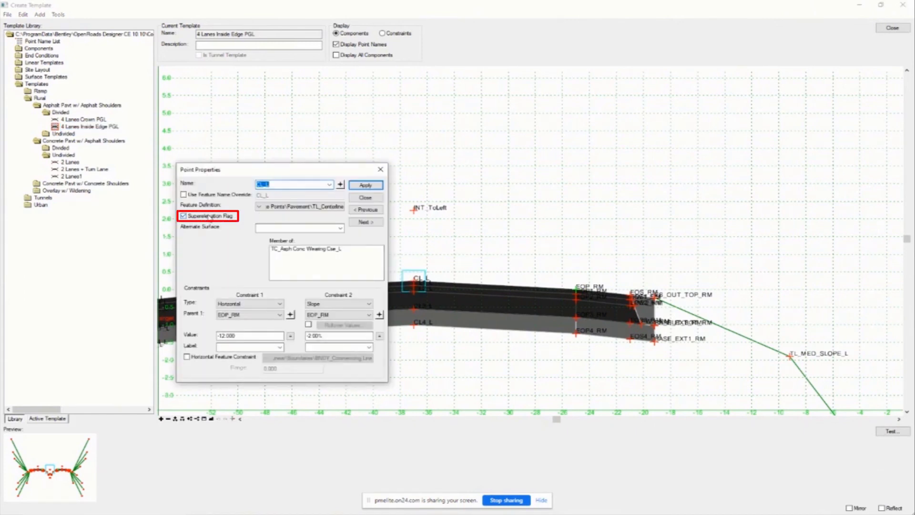
{"action": "left_click", "coordinate": [365, 197]}
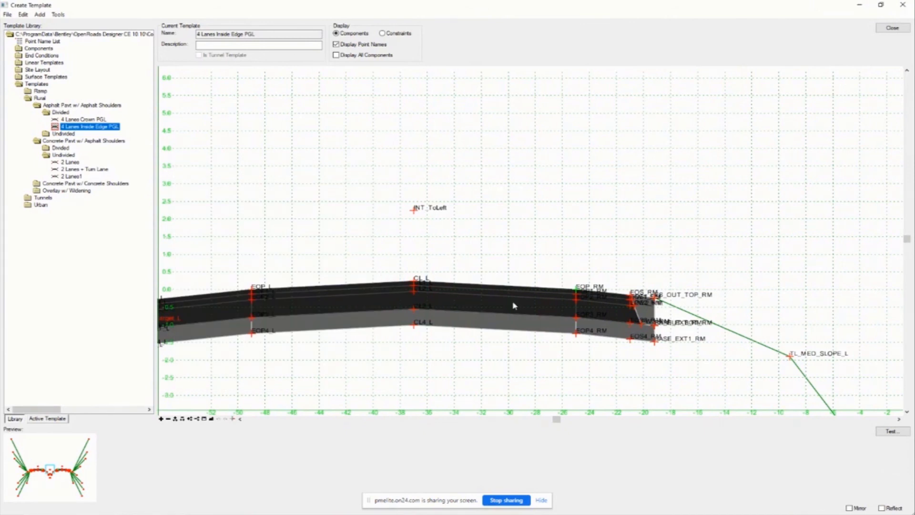
{"action": "mouse_move", "coordinate": [418, 286]}
{"action": "double_click", "coordinate": [417, 283]}
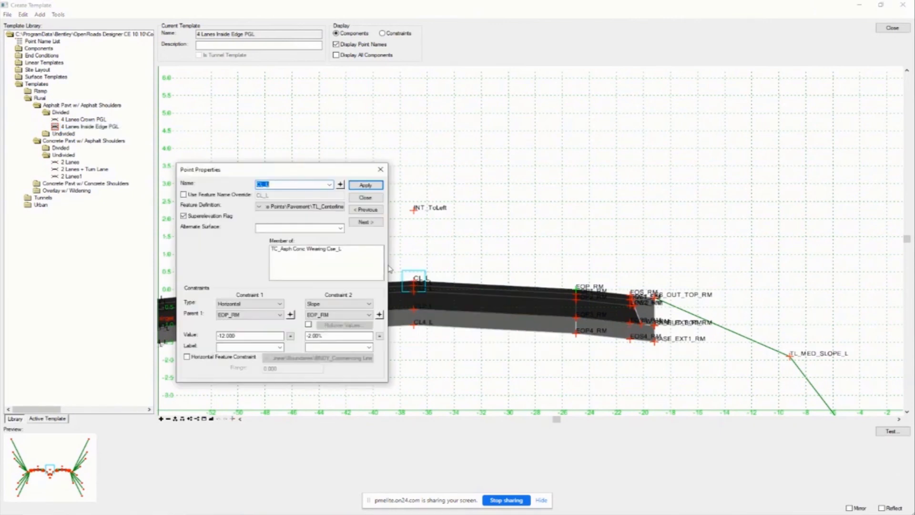
{"action": "left_click", "coordinate": [366, 199]}
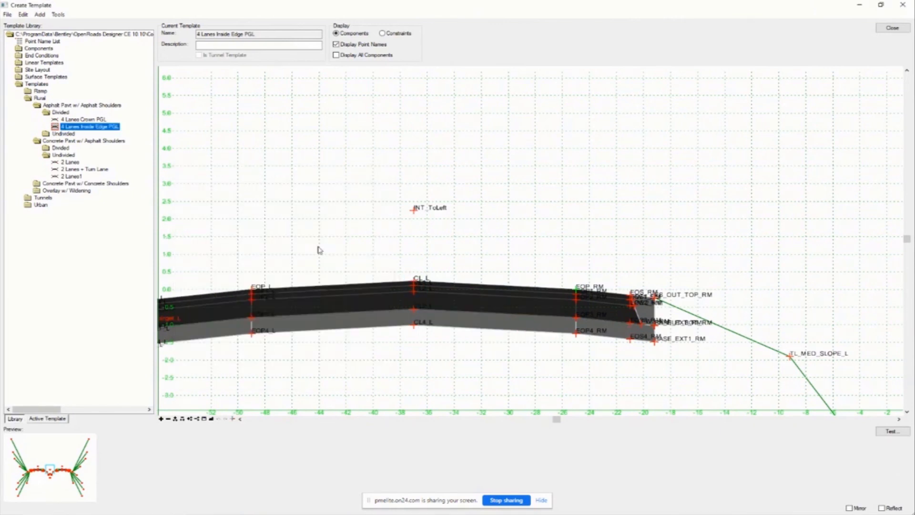
{"action": "left_click", "coordinate": [906, 28]}
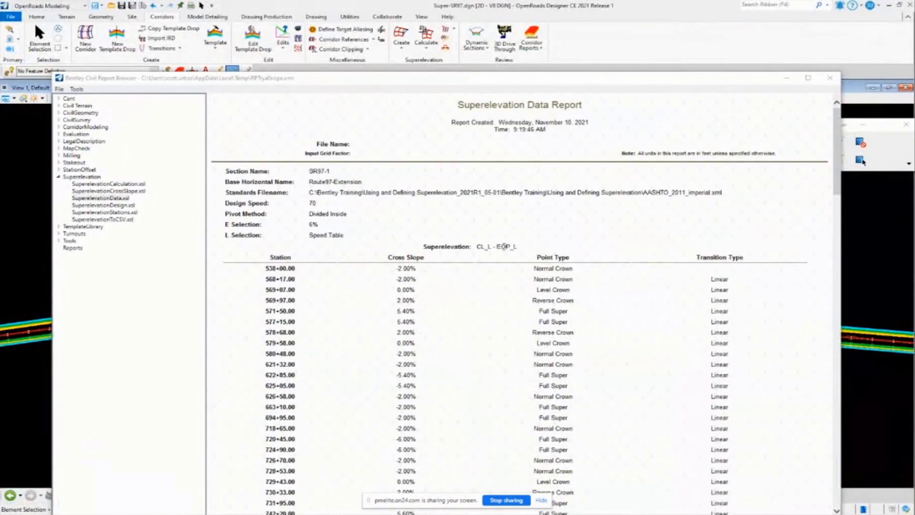
Review how the lane tables in the Superelevation Data Report are named after the template points, from CL_L - EOP_L to CL_R - EOP_R.
{"action": "left_click", "coordinate": [478, 247]}
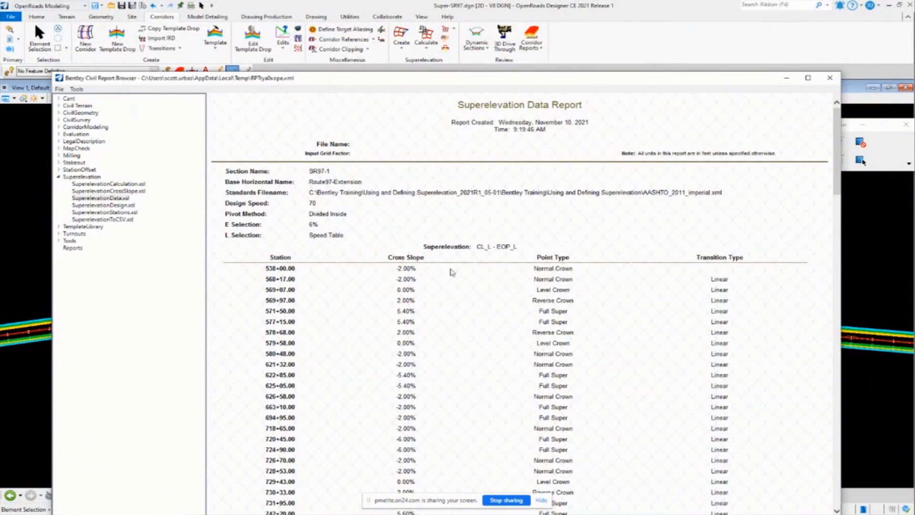
{"action": "scroll", "coordinate": [500, 306], "scroll_direction": "down", "scroll_amount": 8}
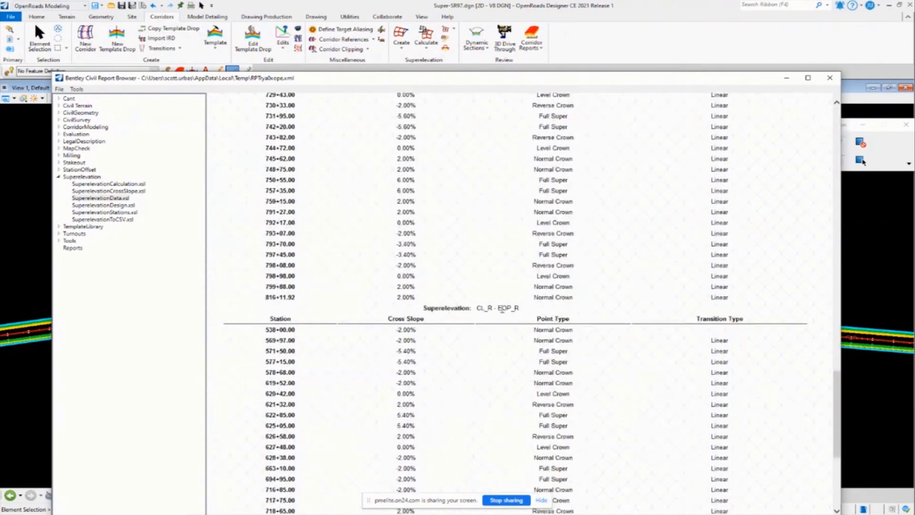
{"action": "scroll", "coordinate": [502, 309], "scroll_direction": "up", "scroll_amount": 10}
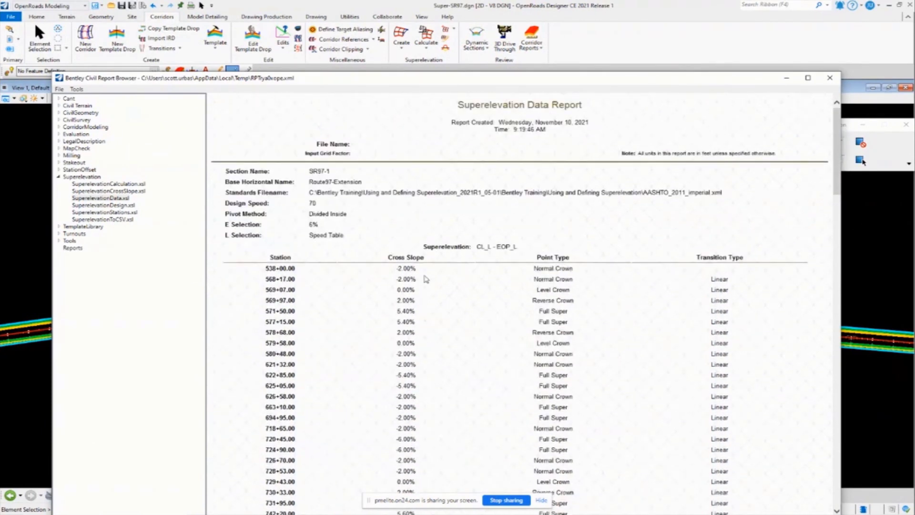
Display the superelevation results with the SuperelevationCrossSlope.xsl and SuperelevationStations.xsl style sheets.
{"action": "left_click", "coordinate": [132, 191]}
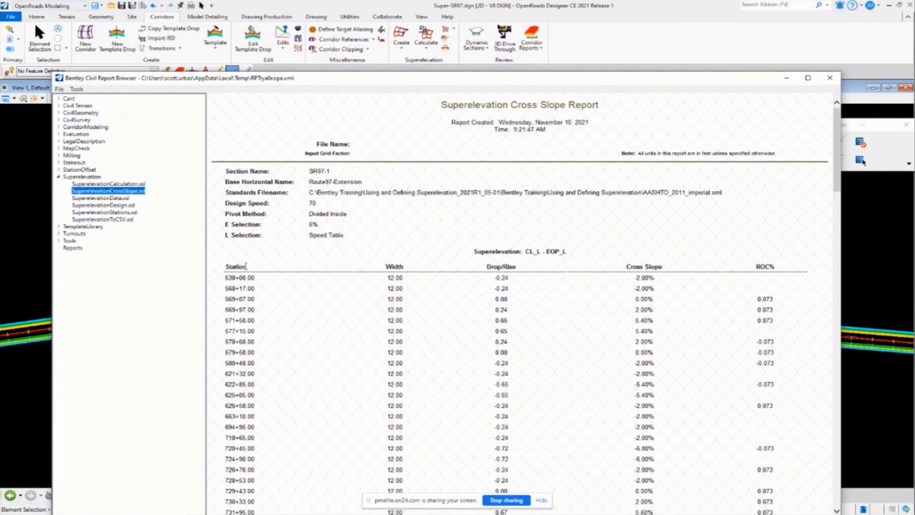
{"action": "left_click", "coordinate": [120, 213]}
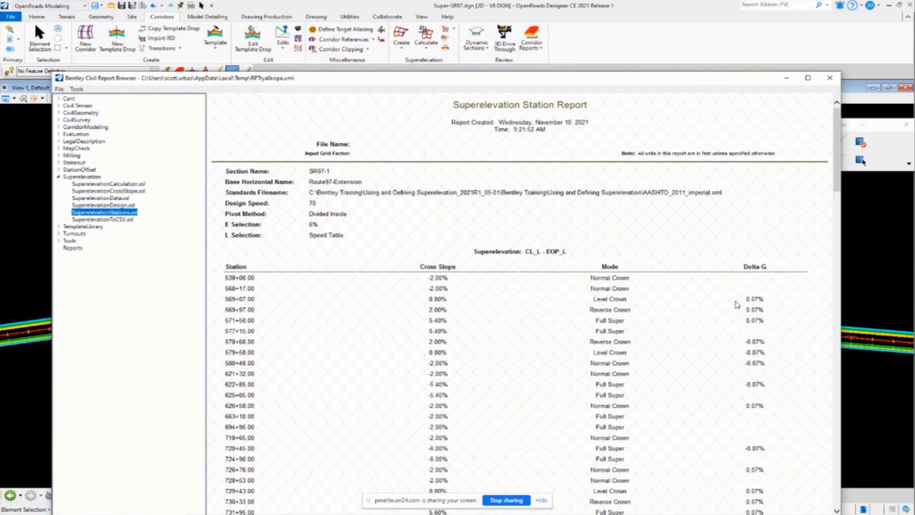
Display the SuperelevationCalculation.xsl report and examine curve set 1's global variables, maximum cross slope, transition length and curve station results.
{"action": "left_click", "coordinate": [125, 184]}
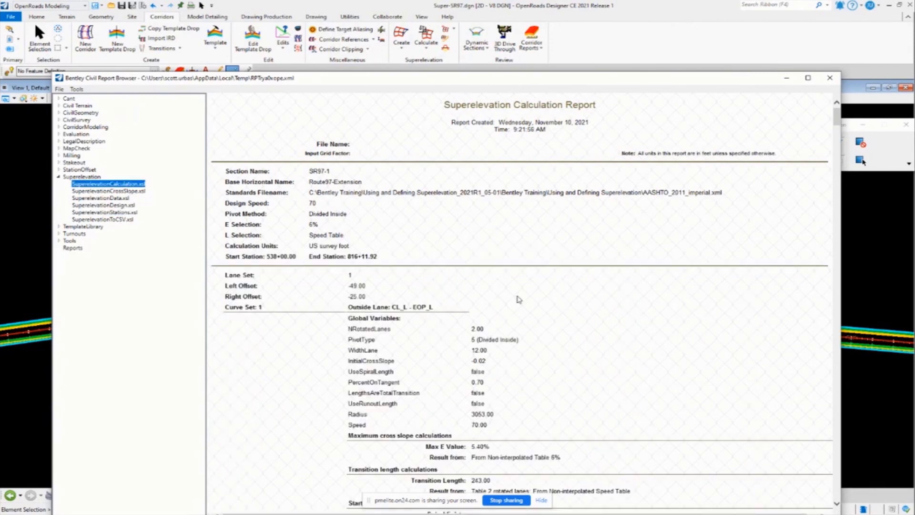
{"action": "scroll", "coordinate": [512, 336], "scroll_direction": "down", "scroll_amount": 4}
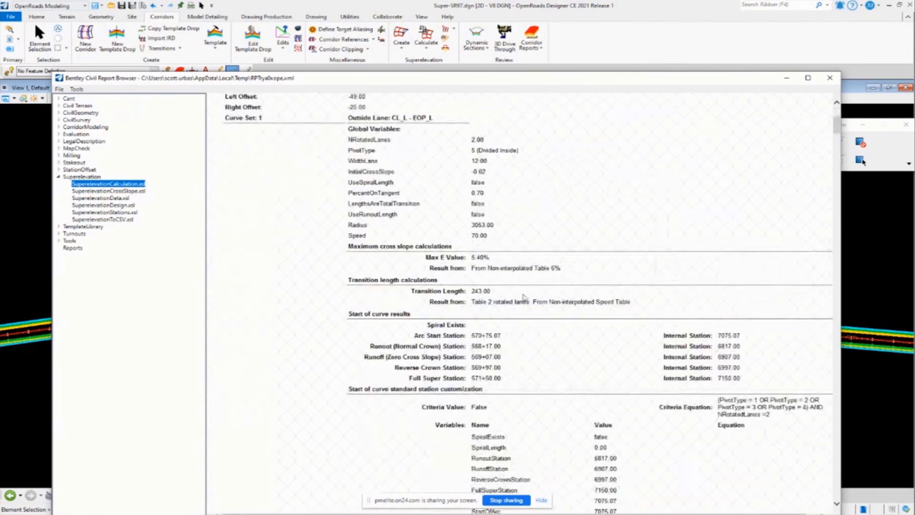
{"action": "scroll", "coordinate": [584, 319], "scroll_direction": "down", "scroll_amount": 2}
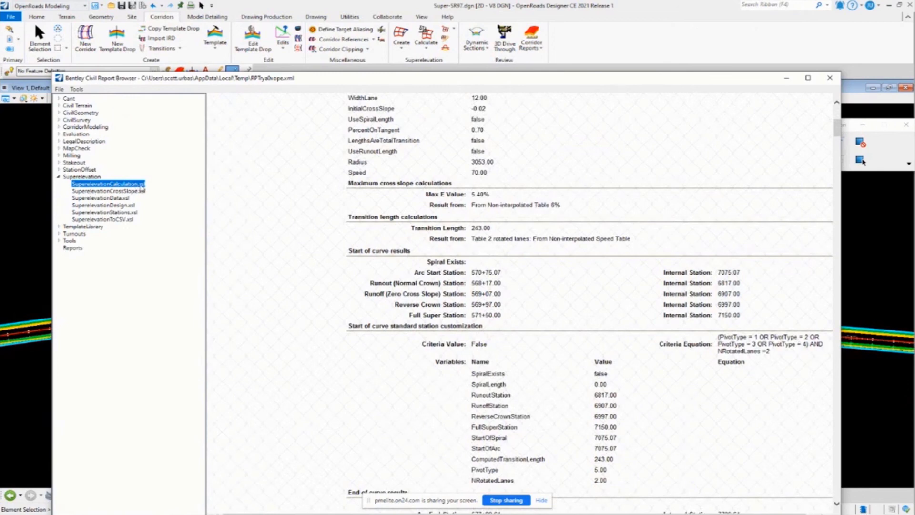
{"action": "scroll", "coordinate": [553, 231], "scroll_direction": "down", "scroll_amount": 8}
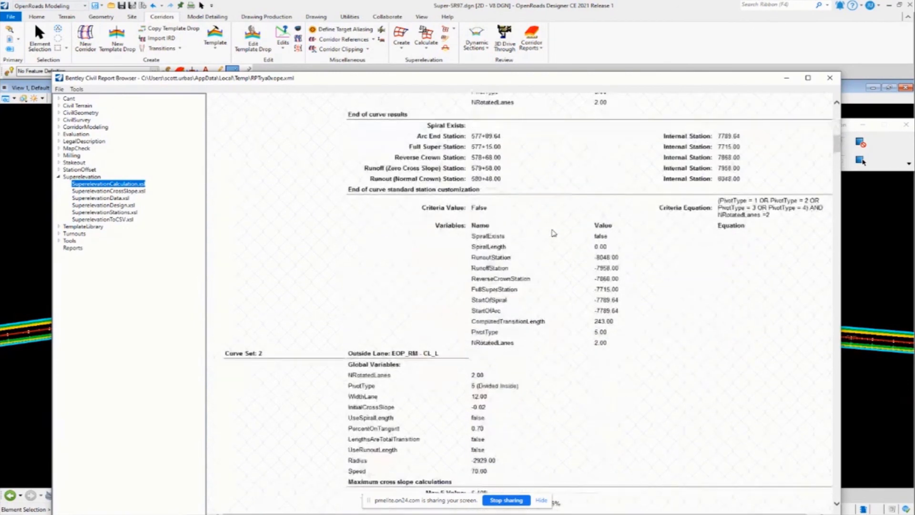
{"action": "scroll", "coordinate": [567, 294], "scroll_direction": "down", "scroll_amount": 1}
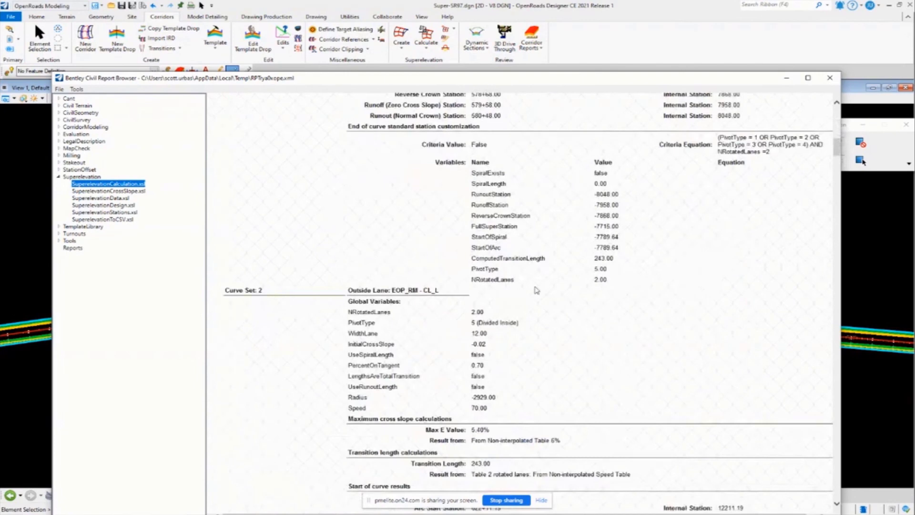
Examine the calculation results for curve sets 2 to 5, including their start and end of curve stations.
{"action": "scroll", "coordinate": [553, 288], "scroll_direction": "down", "scroll_amount": 4}
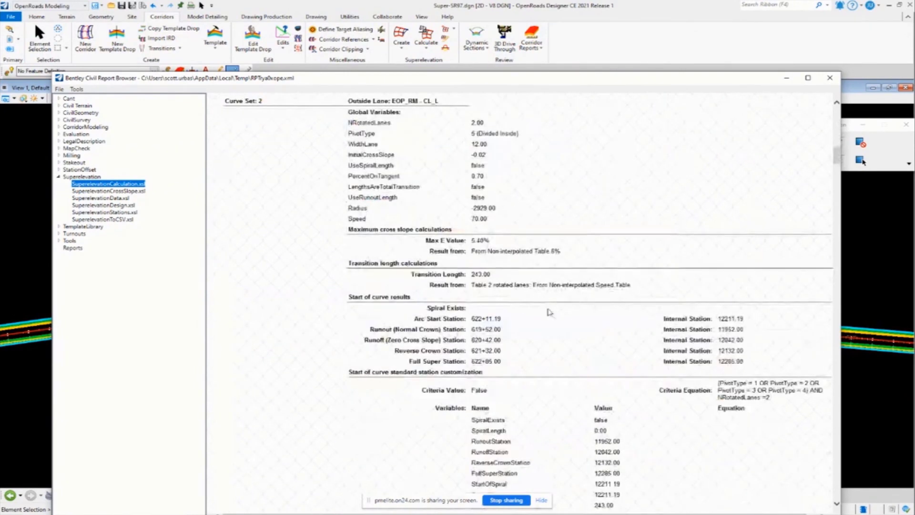
{"action": "scroll", "coordinate": [548, 311], "scroll_direction": "down", "scroll_amount": 3}
{"action": "scroll", "coordinate": [549, 312], "scroll_direction": "down", "scroll_amount": 3}
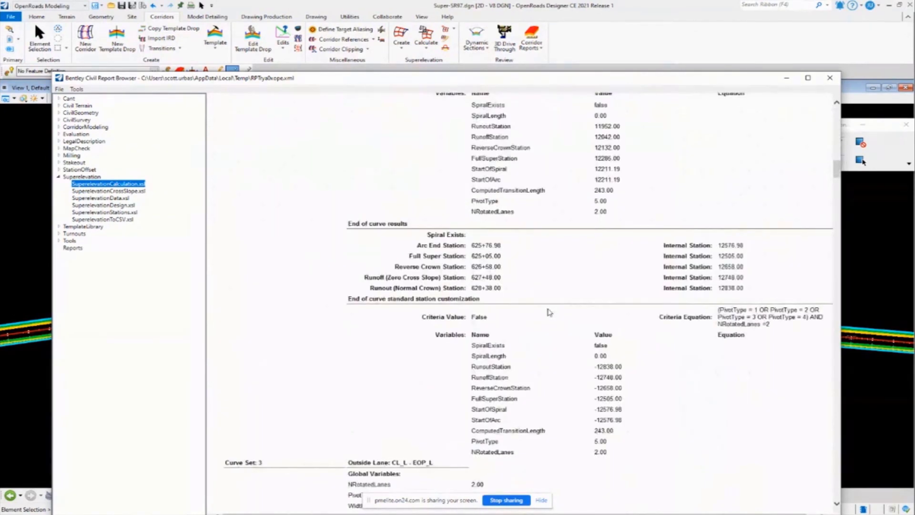
{"action": "scroll", "coordinate": [527, 241], "scroll_direction": "up", "scroll_amount": 7}
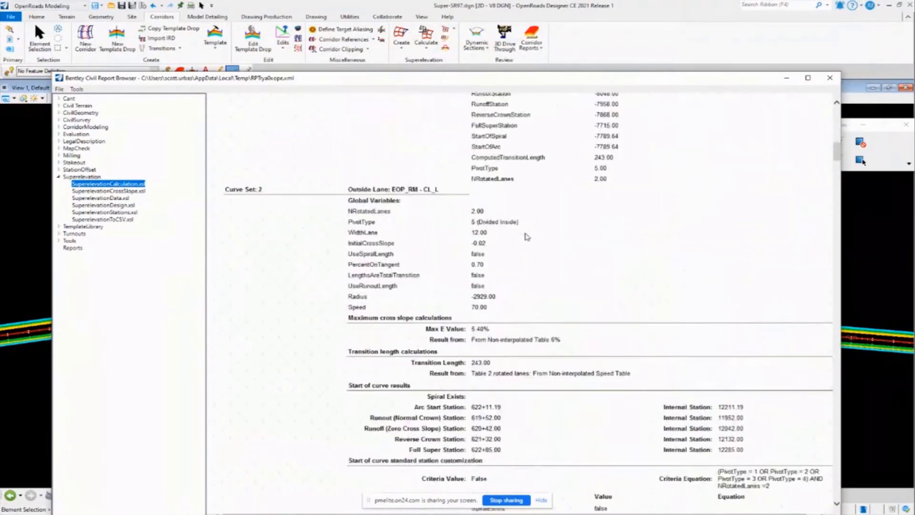
{"action": "scroll", "coordinate": [527, 237], "scroll_direction": "up", "scroll_amount": 2}
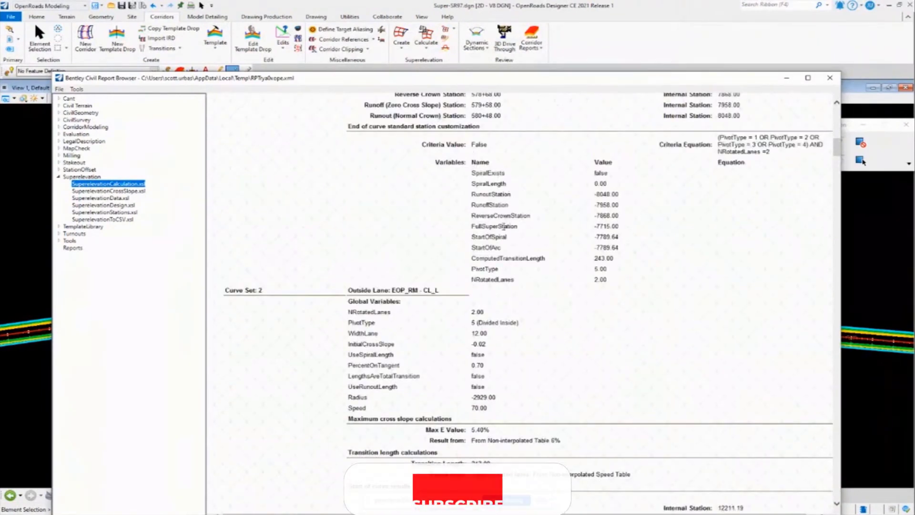
{"action": "scroll", "coordinate": [535, 286], "scroll_direction": "down", "scroll_amount": 1}
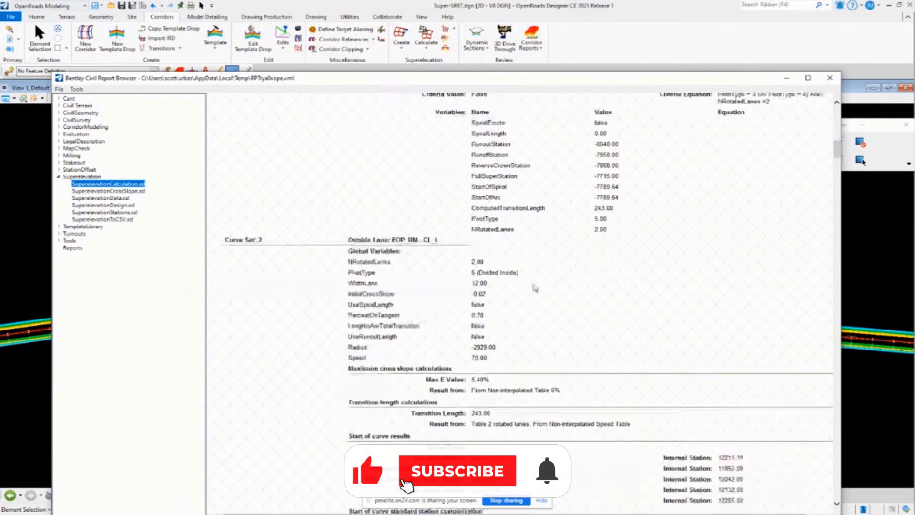
{"action": "scroll", "coordinate": [536, 288], "scroll_direction": "down", "scroll_amount": 18}
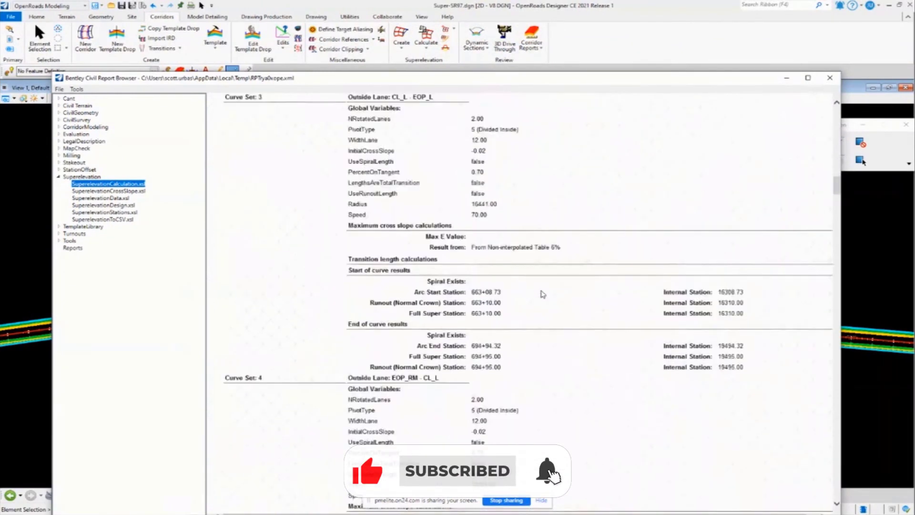
{"action": "scroll", "coordinate": [543, 294], "scroll_direction": "down", "scroll_amount": 13}
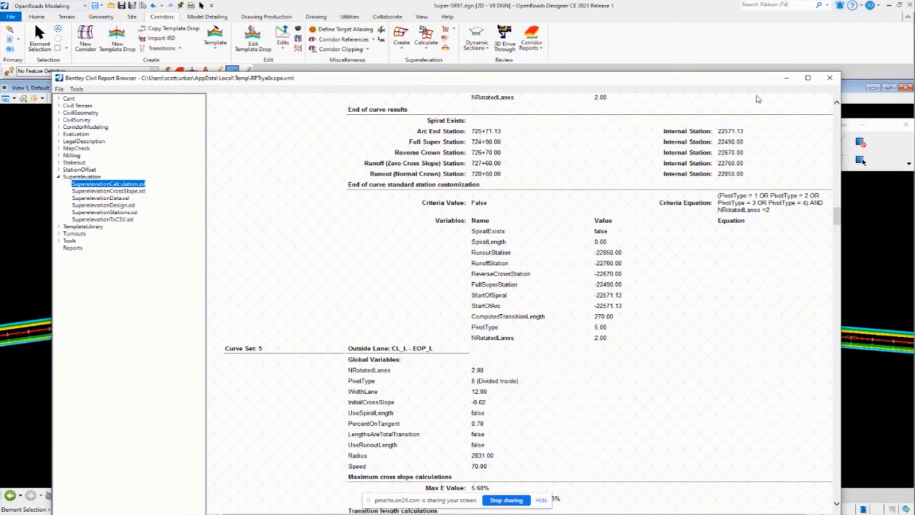
Close the report browser and show the full length of the superelevated alignment in the plan view.
{"action": "left_click", "coordinate": [830, 78]}
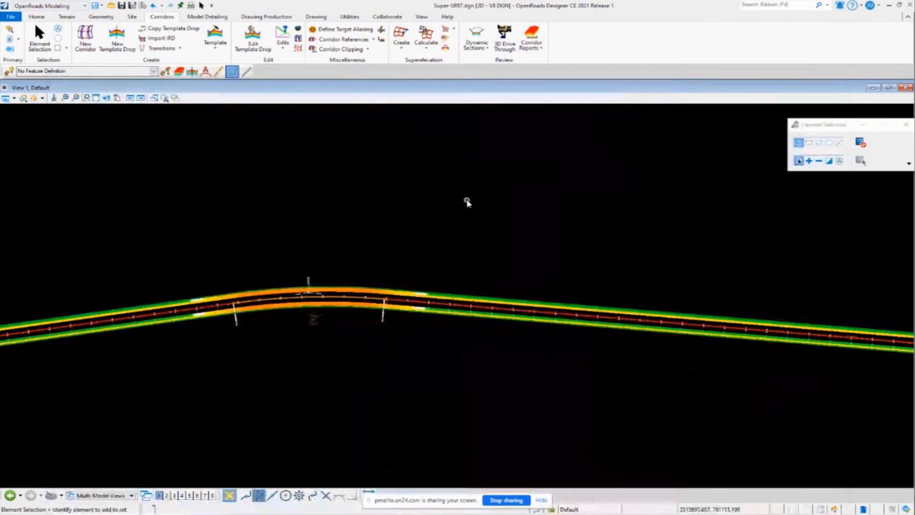
{"action": "scroll", "coordinate": [256, 281], "scroll_direction": "down", "scroll_amount": 3}
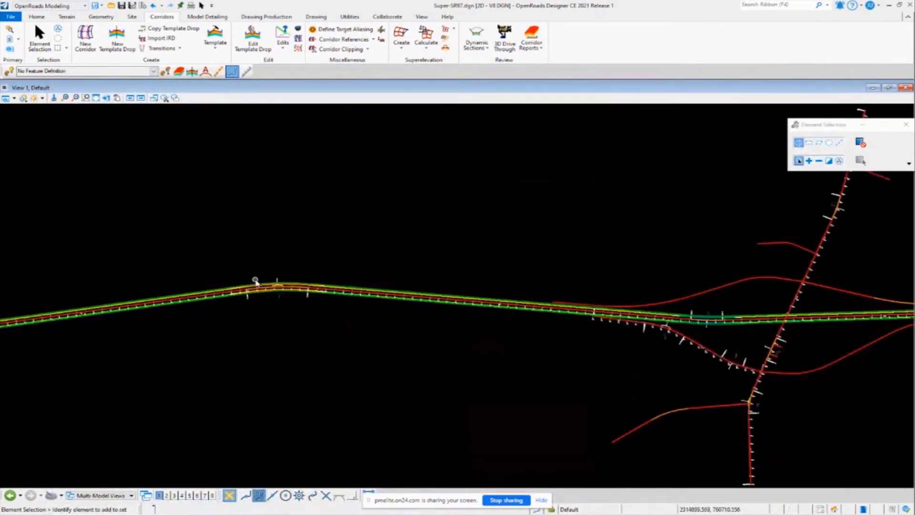
{"action": "scroll", "coordinate": [256, 282], "scroll_direction": "down", "scroll_amount": 3}
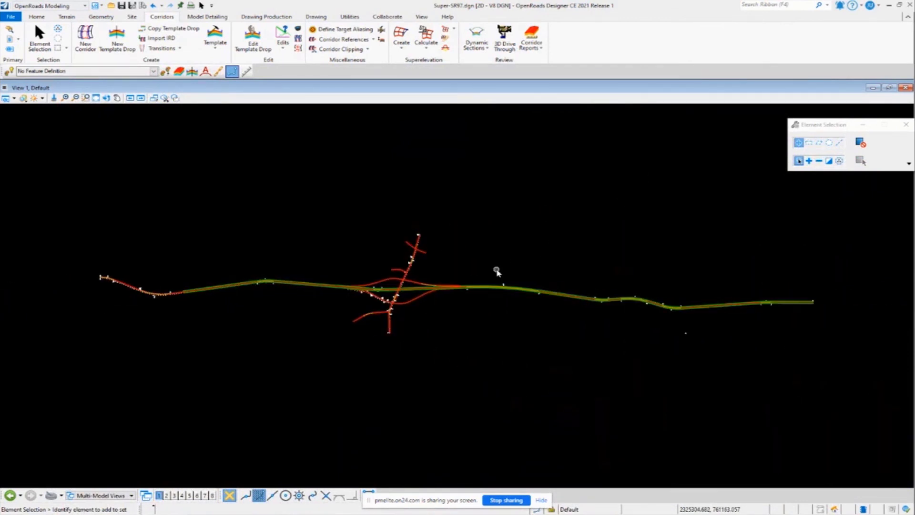
{"action": "scroll", "coordinate": [496, 270], "scroll_direction": "up", "scroll_amount": 1}
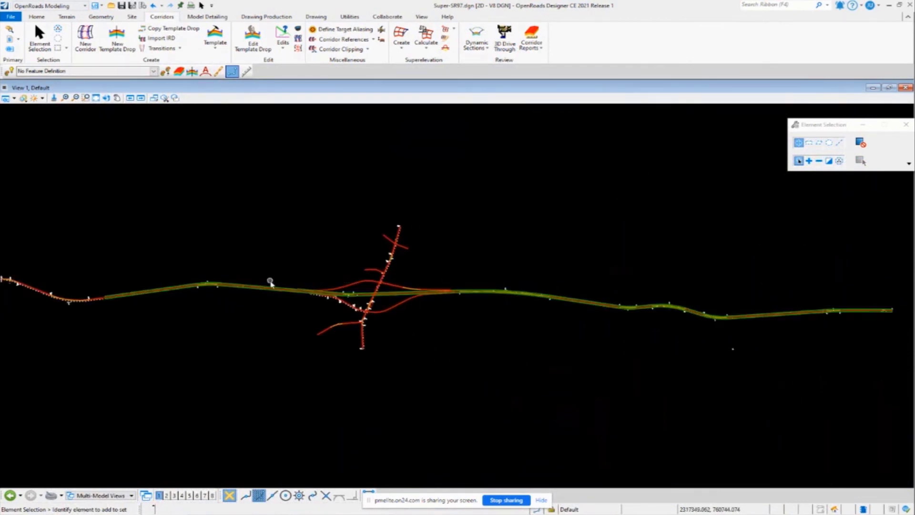